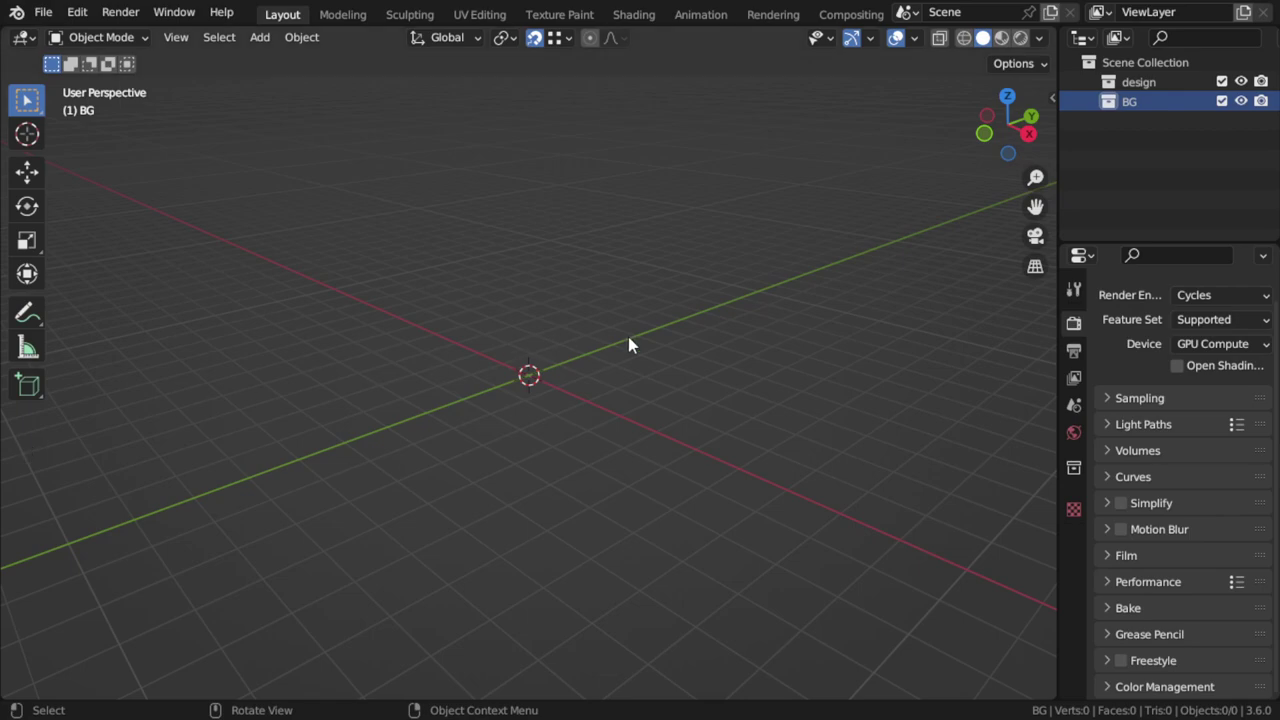
From the front view, add a UV sphere with 32 segments and 16 rings at the origin
key(KP_1)
key(shift+a)
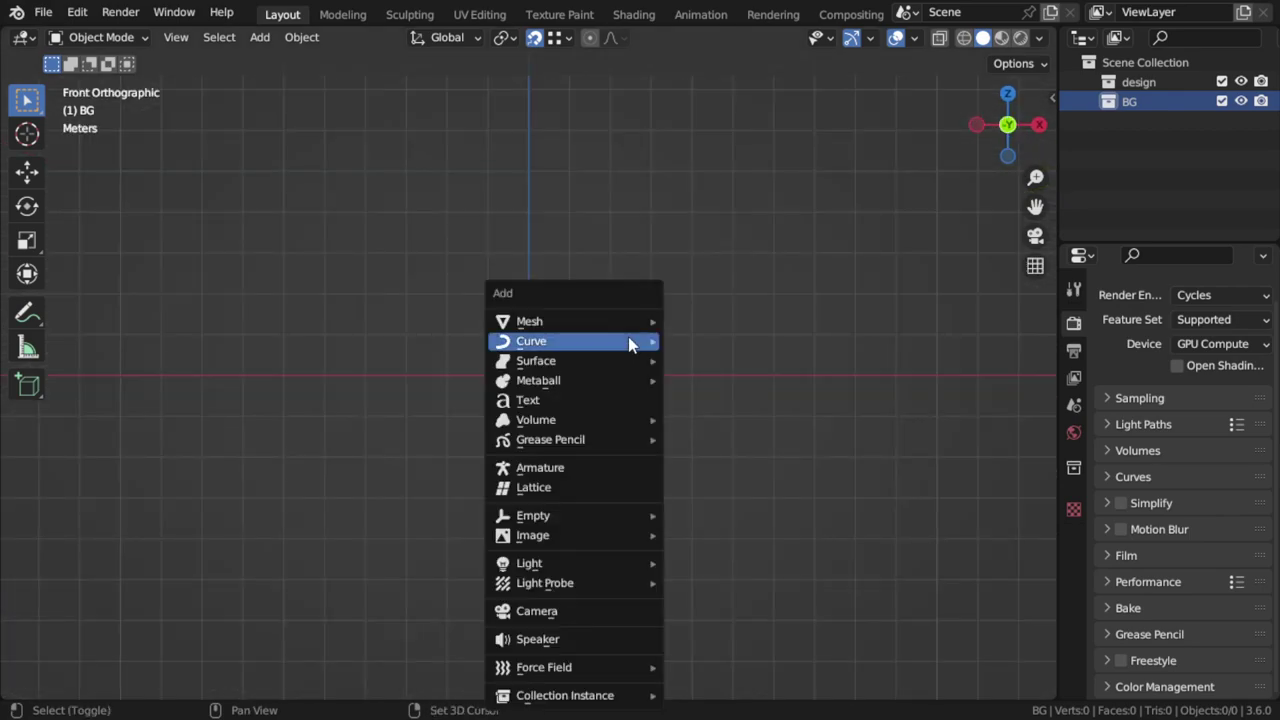
mouse_move(640, 320)
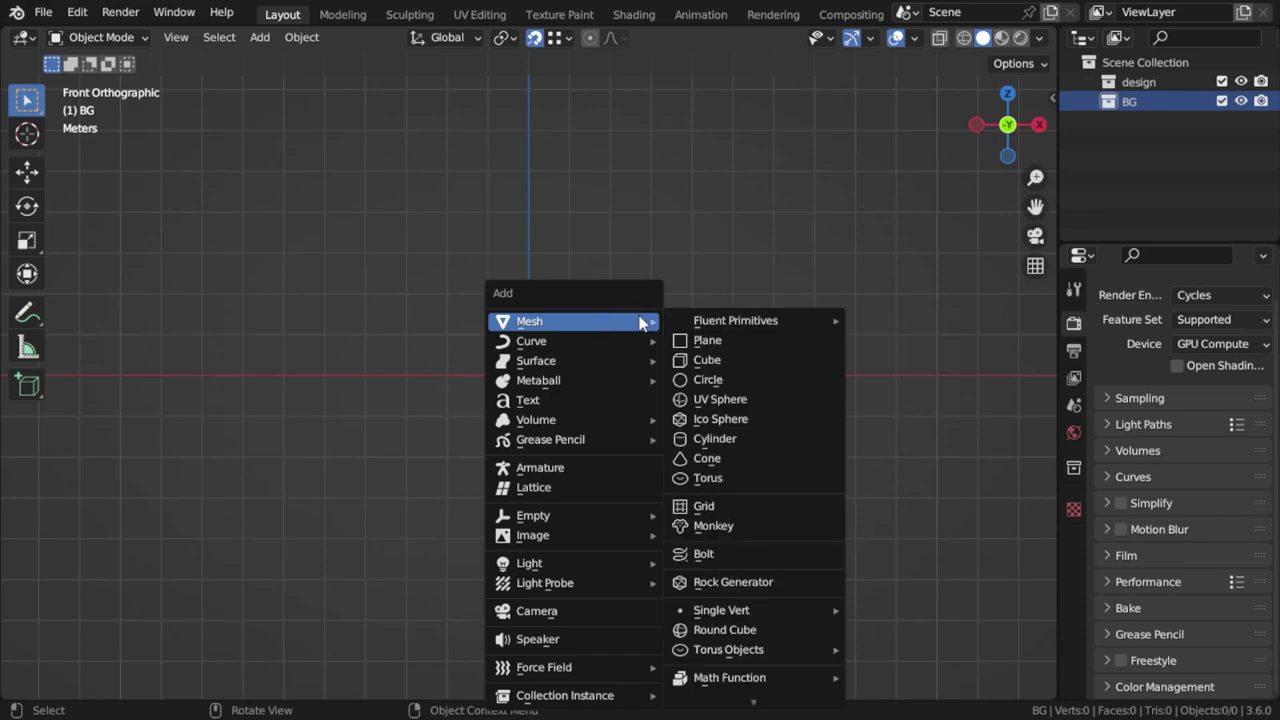
click(733, 399)
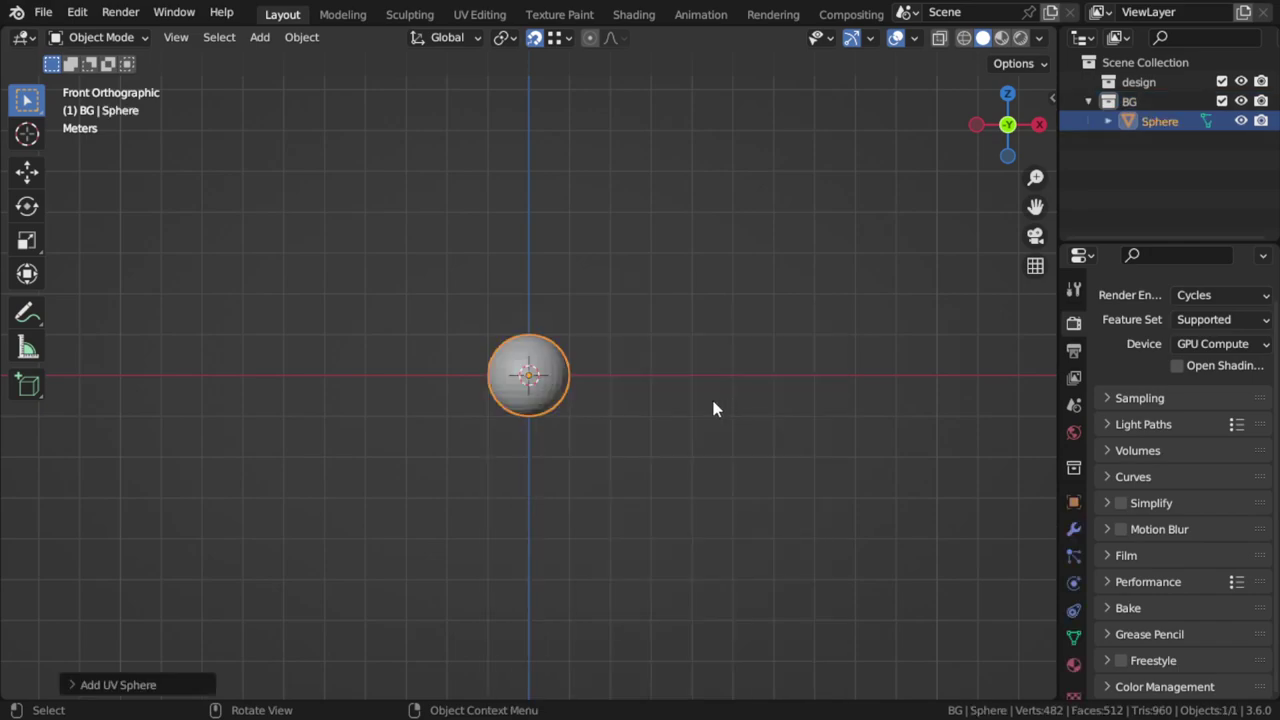
click(153, 684)
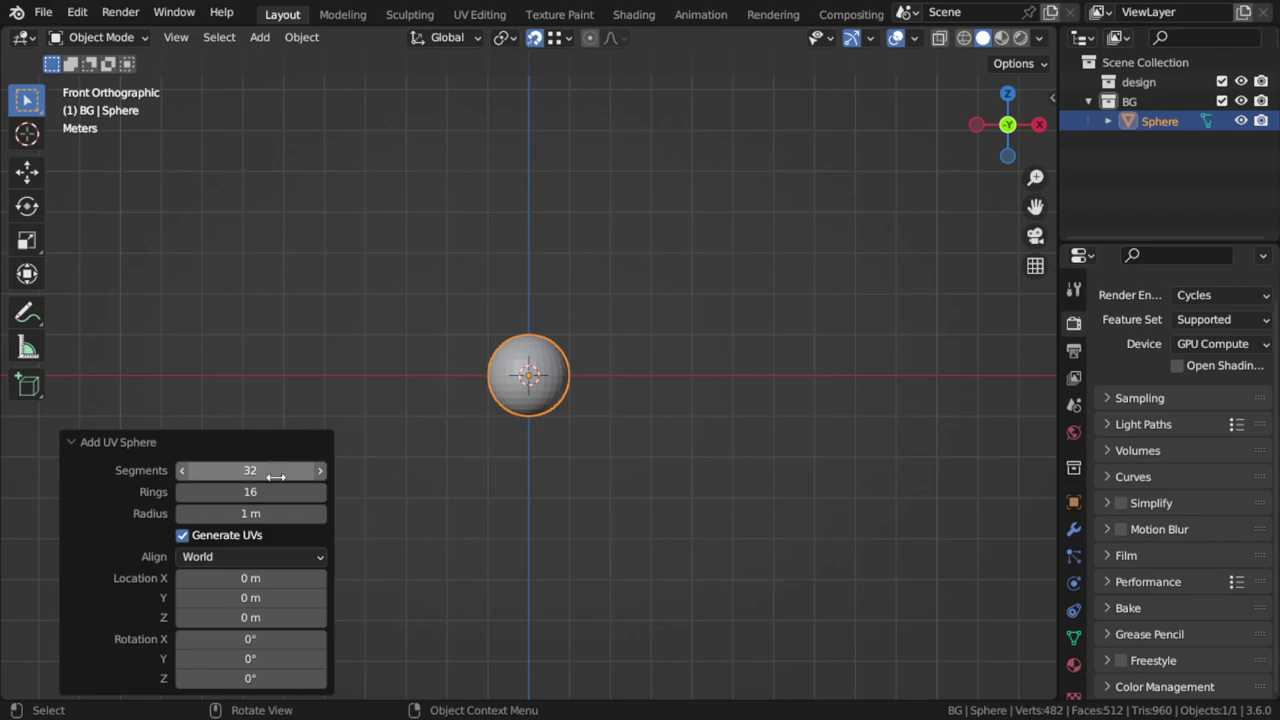
scroll(596, 418, up, 6)
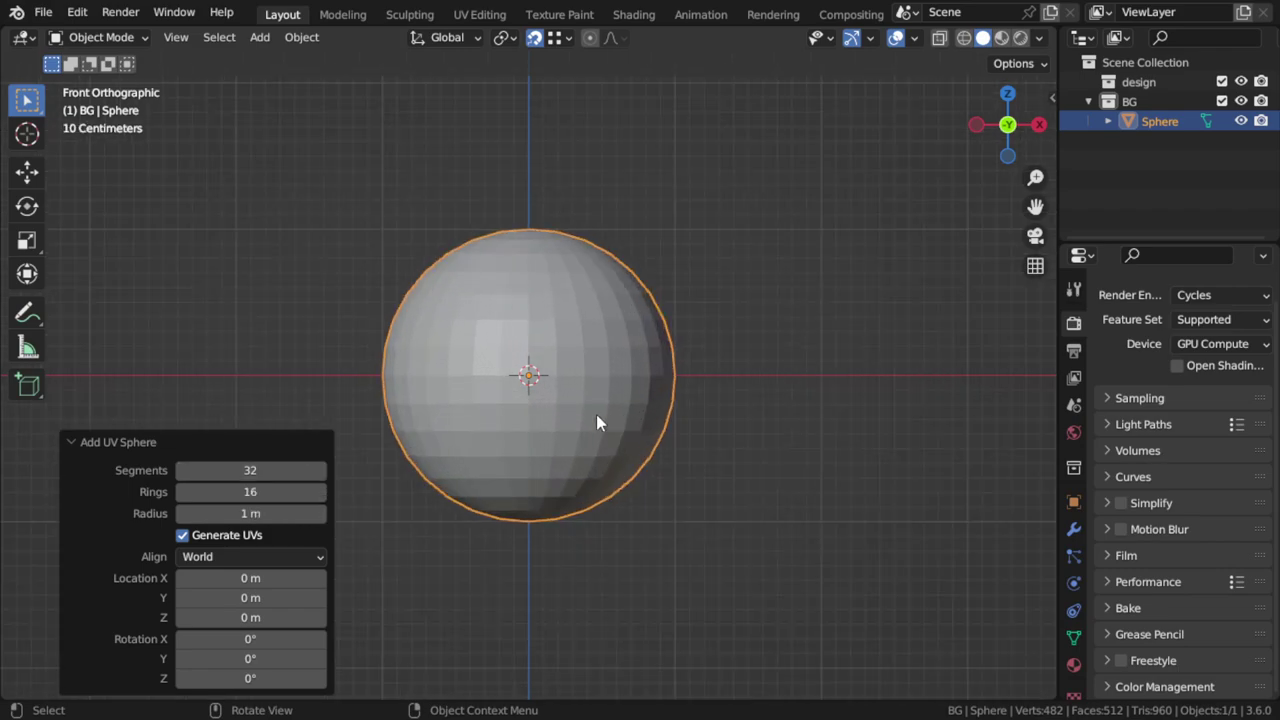
scroll(597, 416, up, 1)
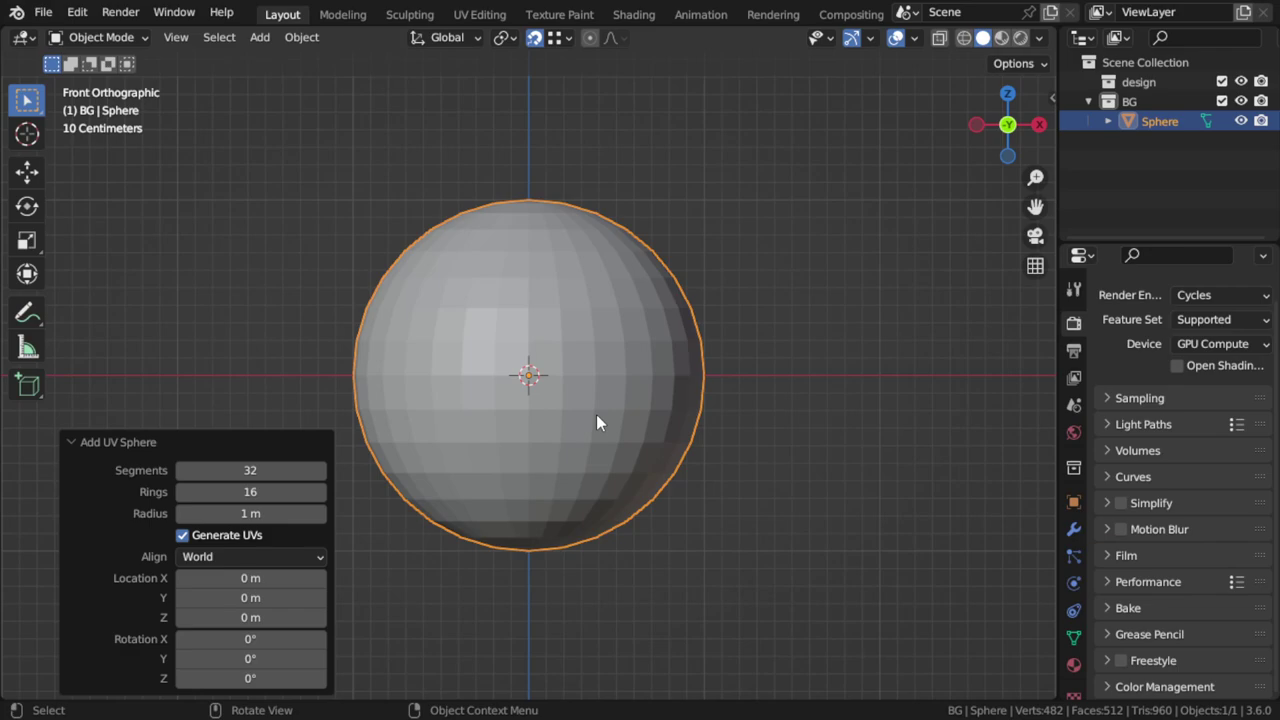
In wireframe Edit Mode, box-select the sphere's right half and separate it as Sphere.001
key(Tab)
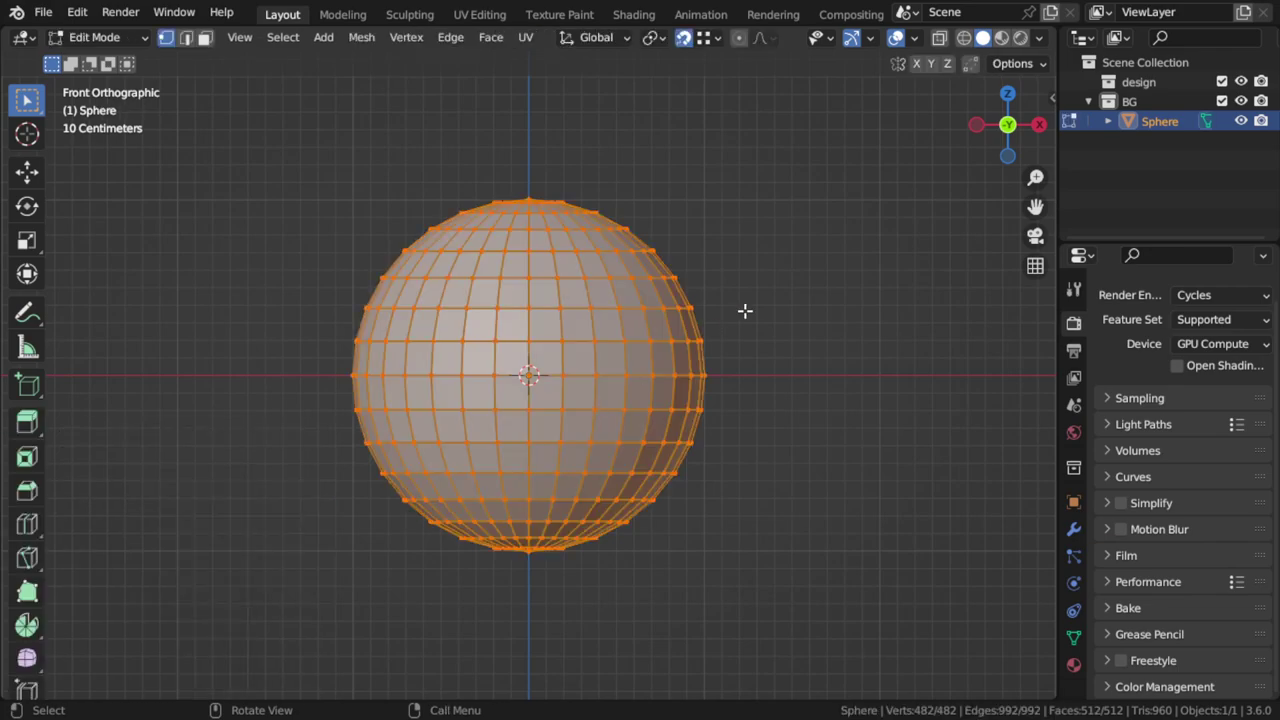
key(z)
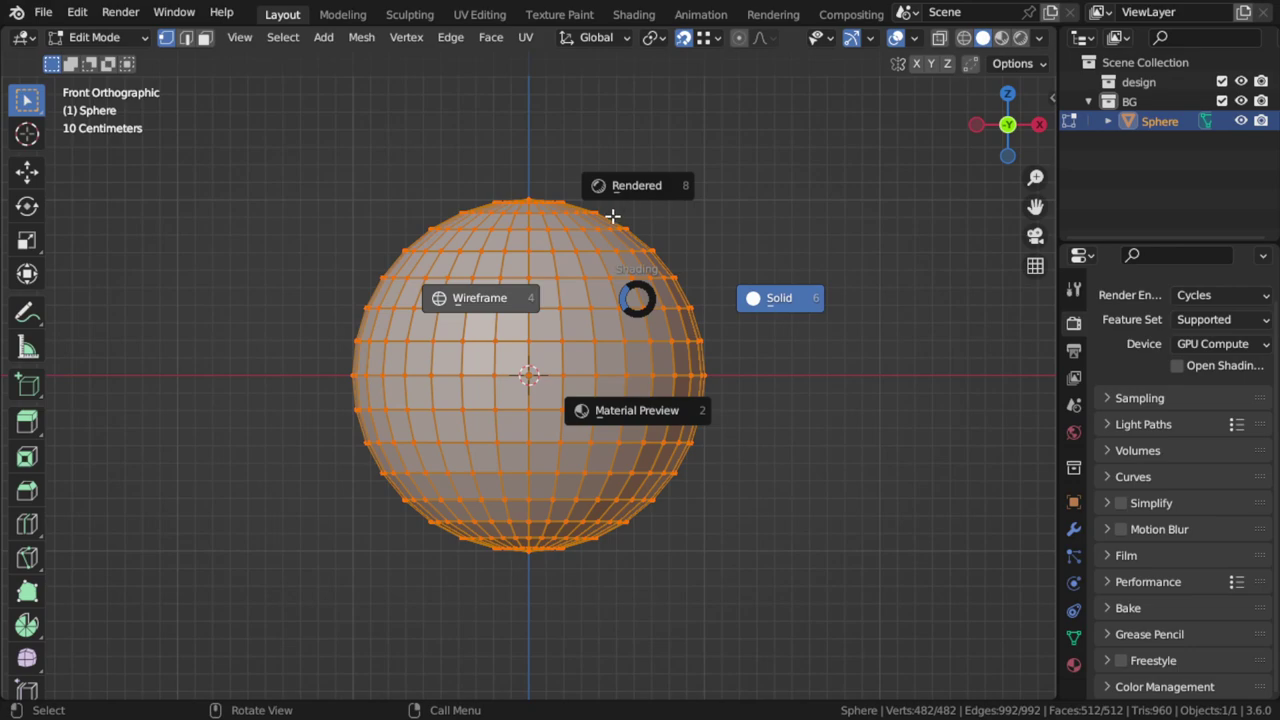
key(4)
key(alt+a)
key(b)
drag(766, 158, 522, 664)
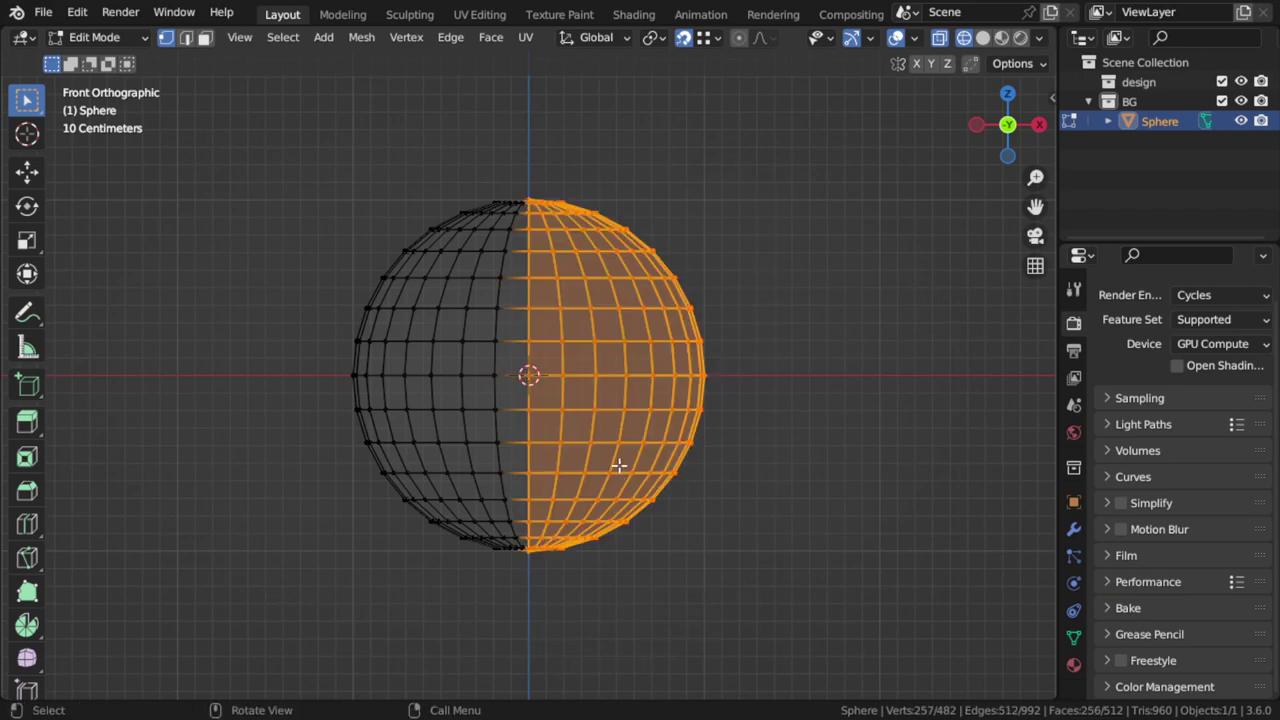
shift+middle_drag(643, 380, 628, 457)
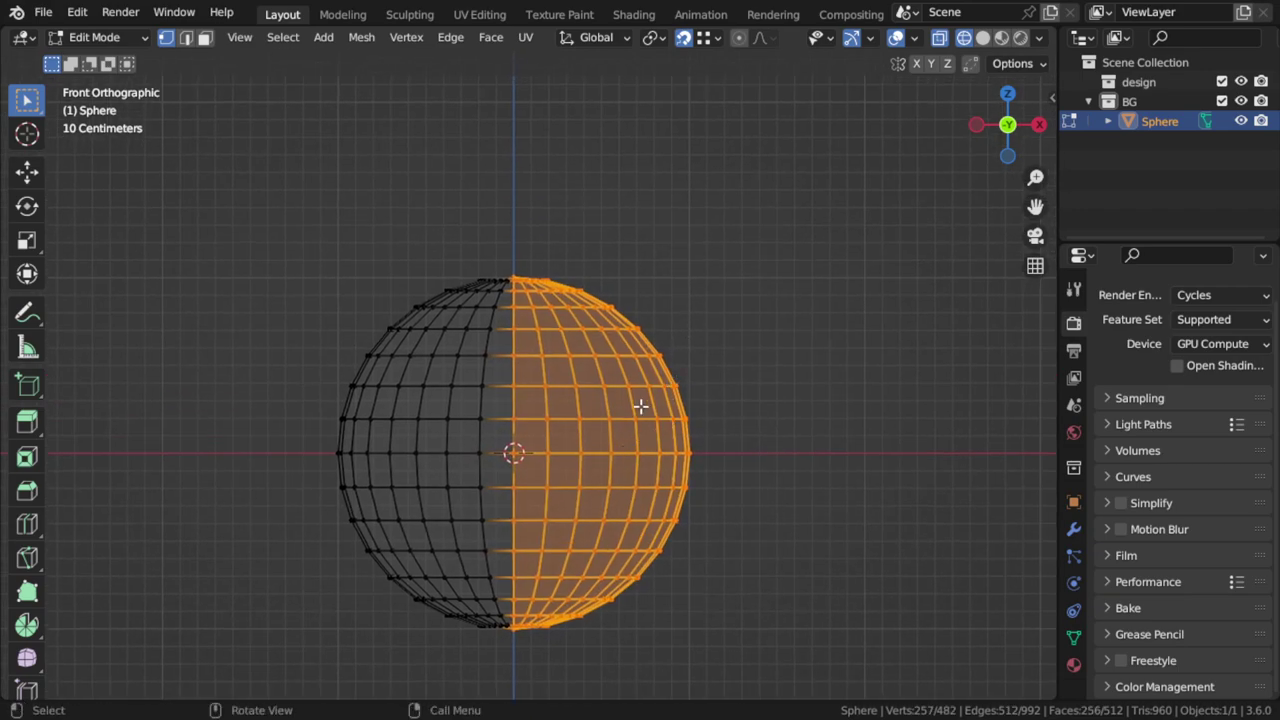
key(p)
click(643, 410)
key(Tab)
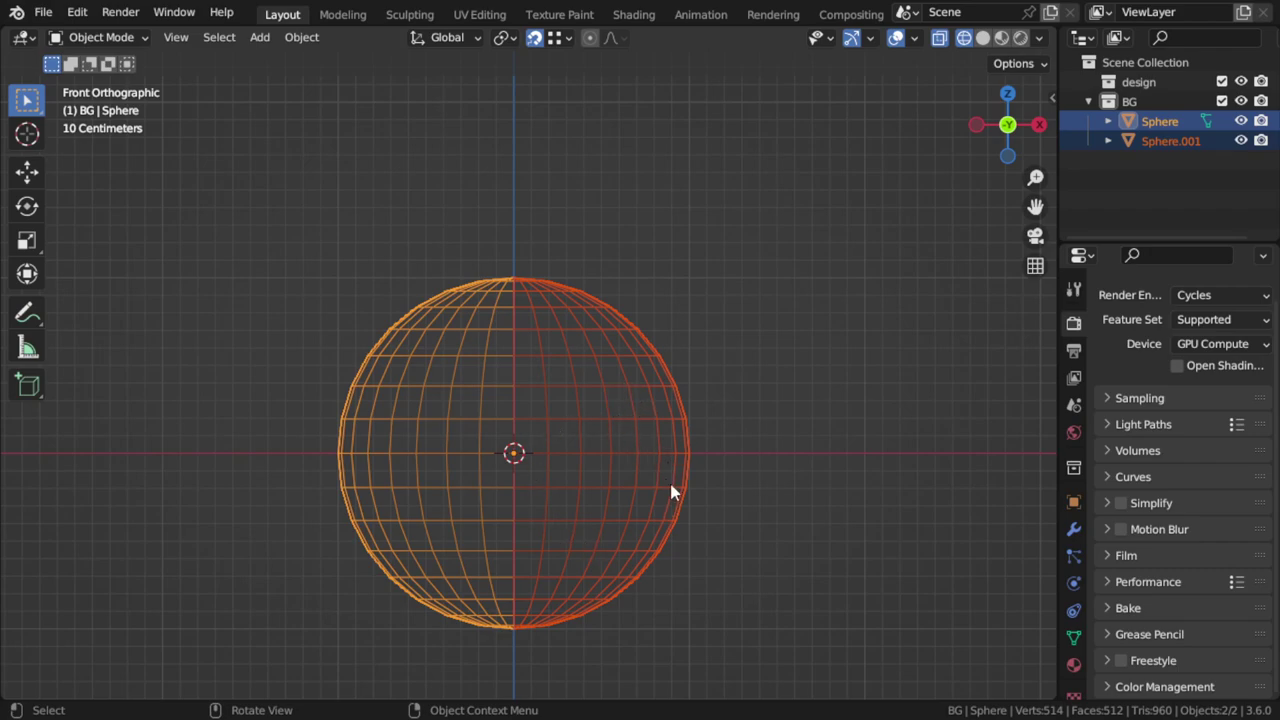
Rotate the right half-sphere 90° about the X axis so its pole faces front
key(r)
key(x)
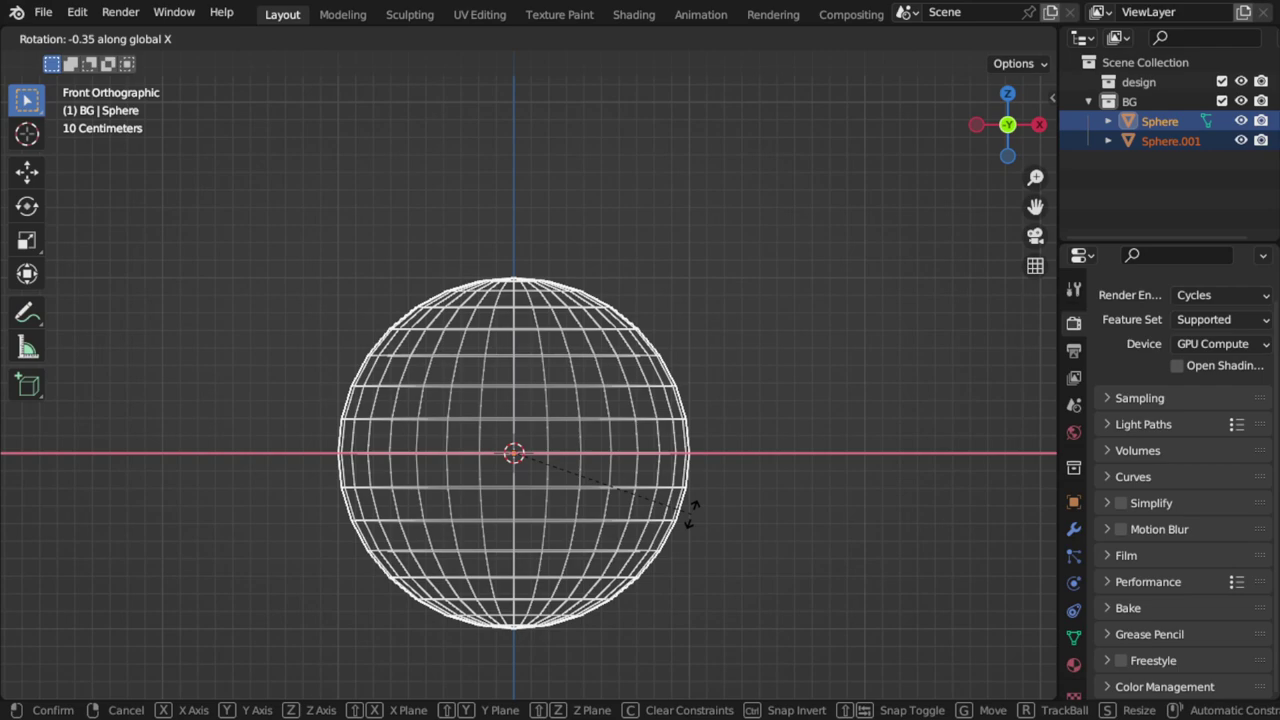
key(Escape)
click(644, 413)
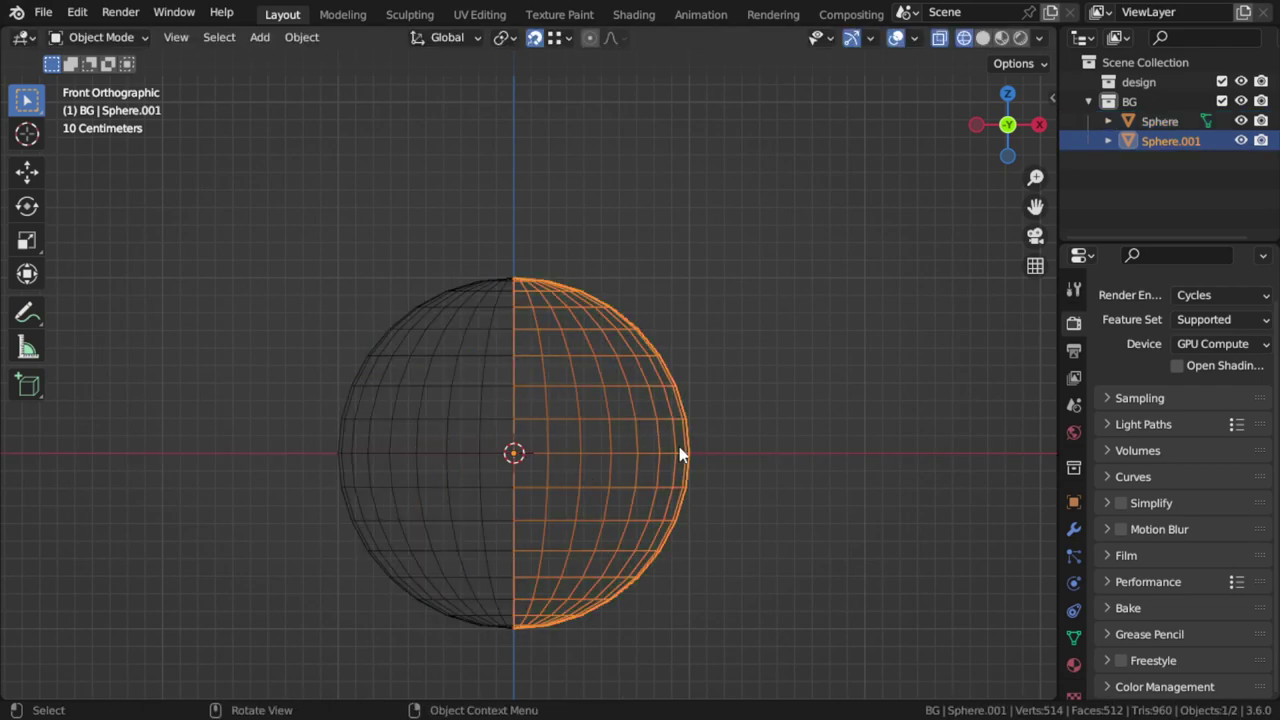
text(rx90z)
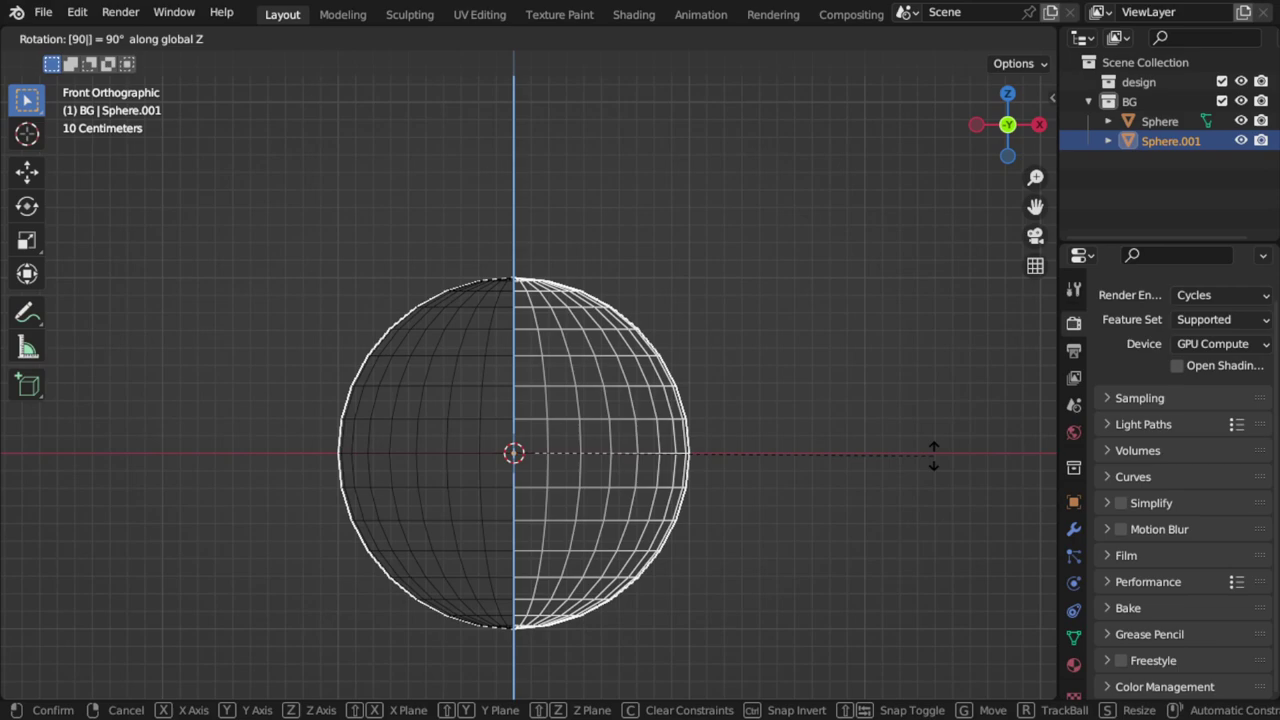
key(Return)
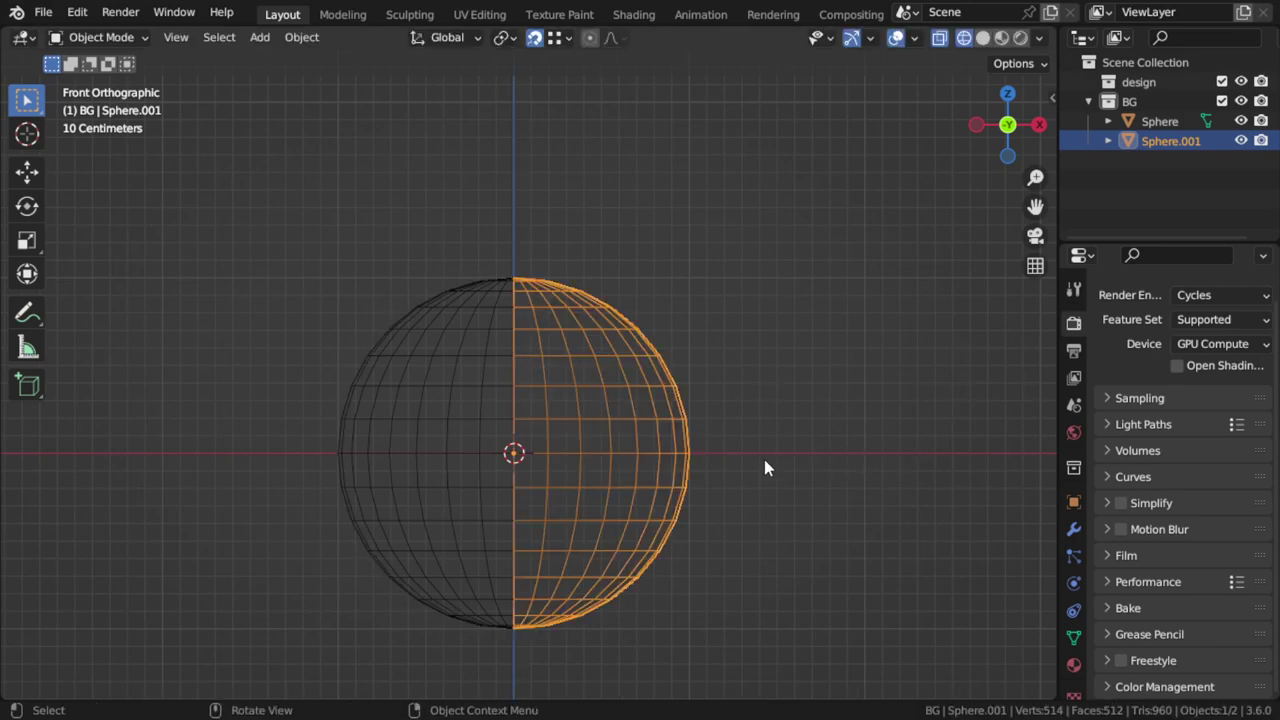
text(rx90)
key(Return)
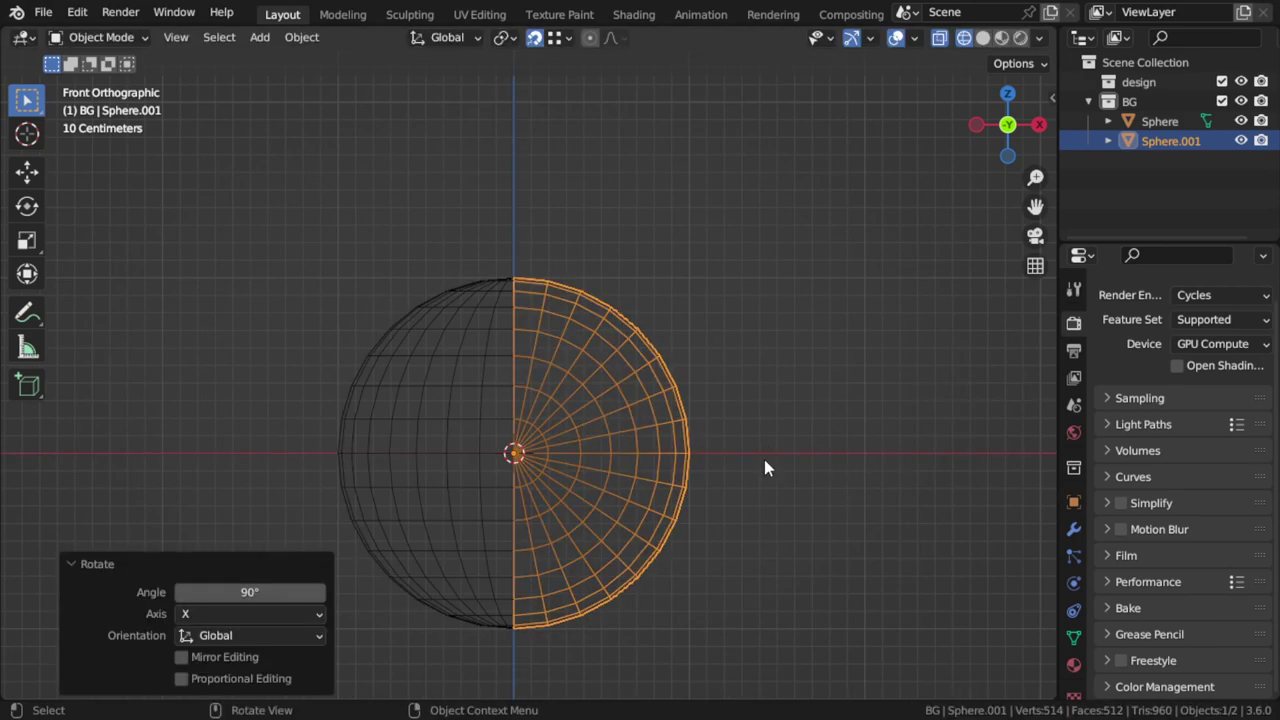
Back in solid shading, select both halves and join them into Sphere
key(shift+z)
shift+click(489, 372)
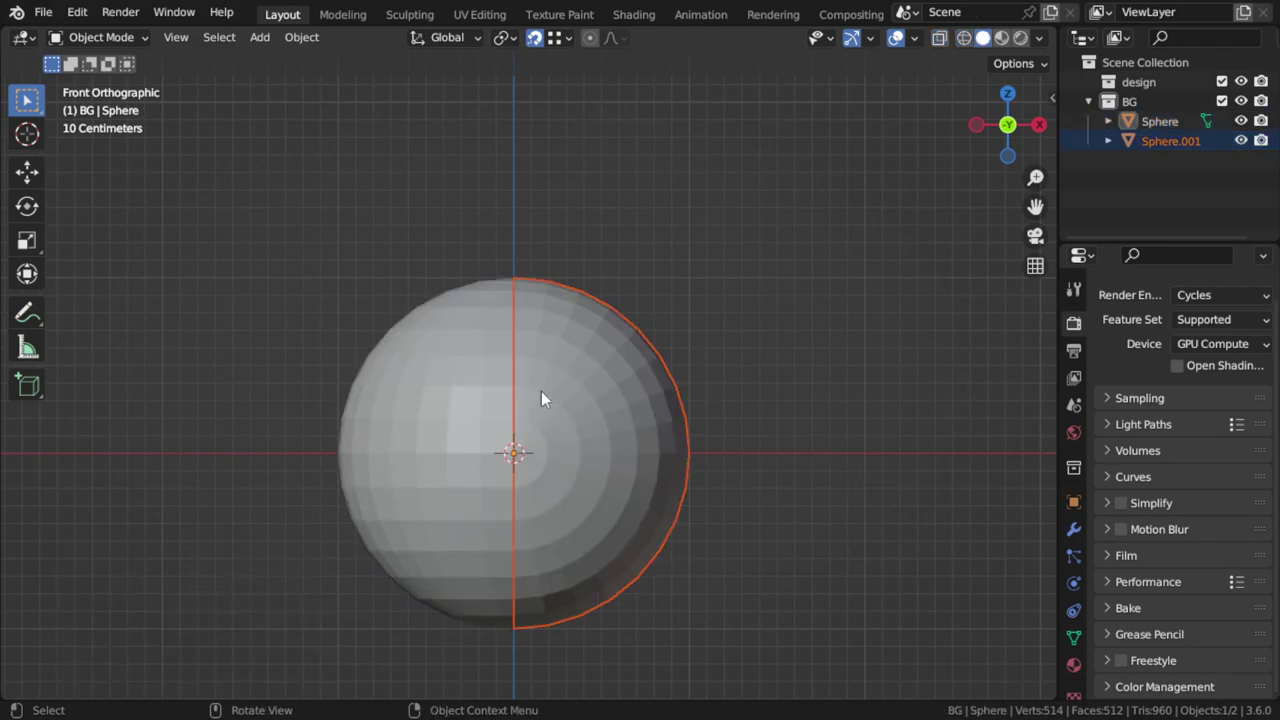
shift+click(494, 381)
key(ctrl+j)
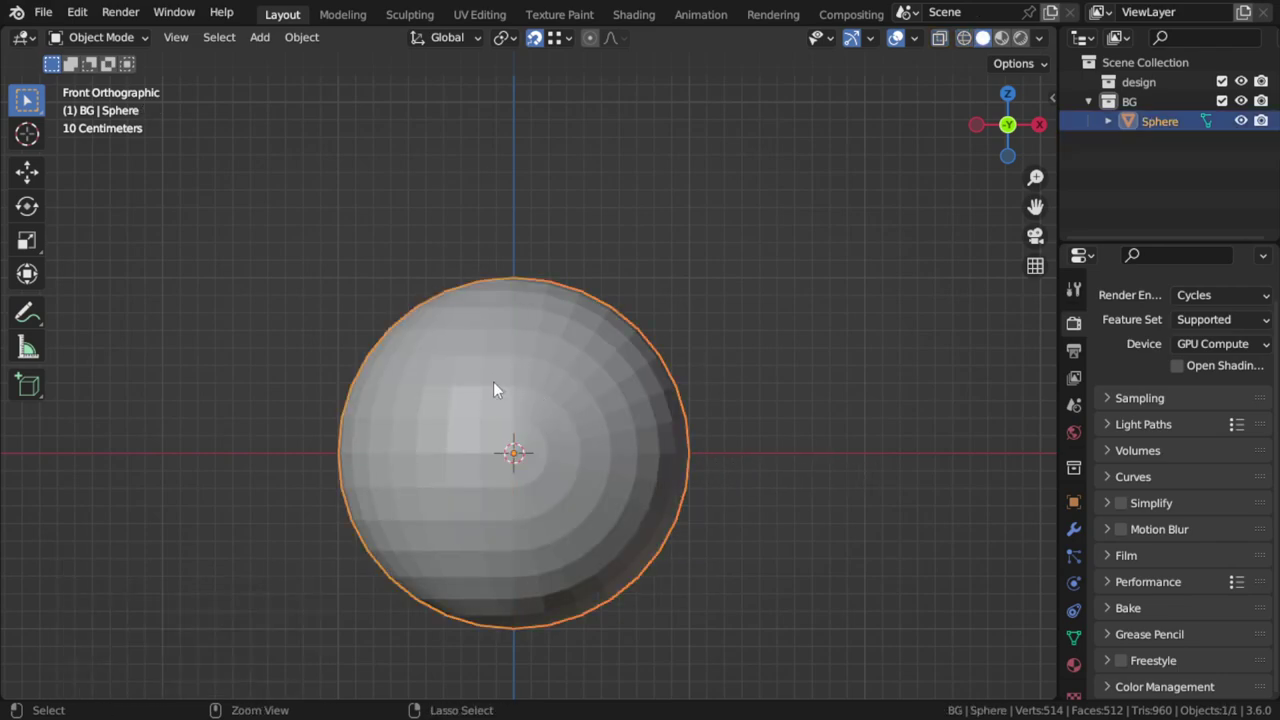
In Edit Mode, zoom in and select the entire joined sphere mesh
key(Tab)
scroll(481, 386, up, 3)
alt+click(503, 400)
scroll(500, 398, up, 1)
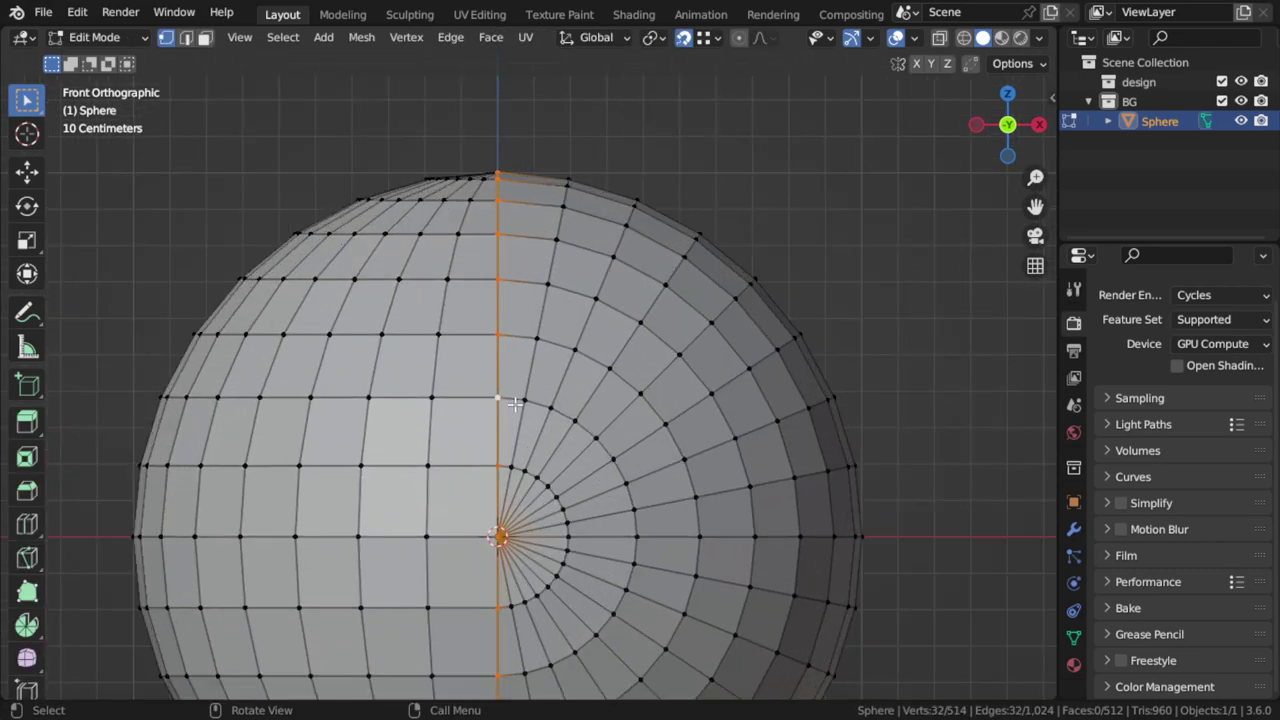
key(g)
click(519, 412)
scroll(471, 423, up, 4)
scroll(469, 420, up, 3)
key(a)
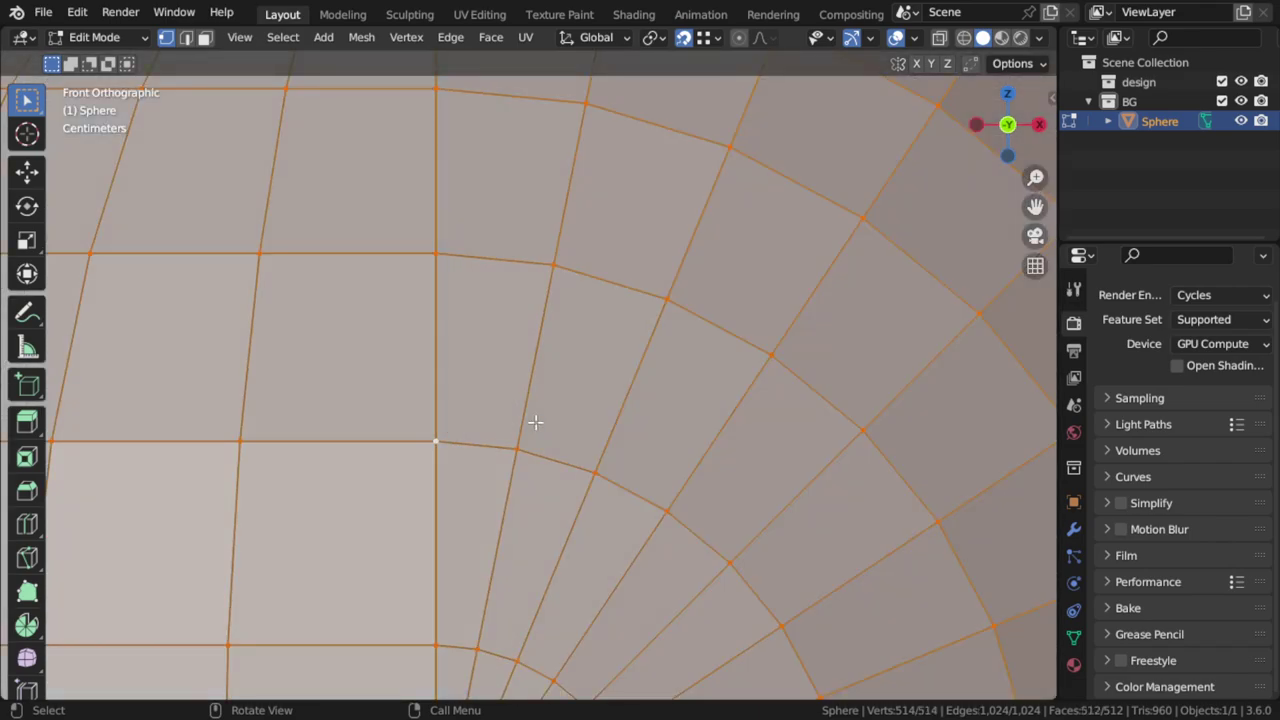
scroll(536, 423, down, 8)
scroll(536, 423, down, 1)
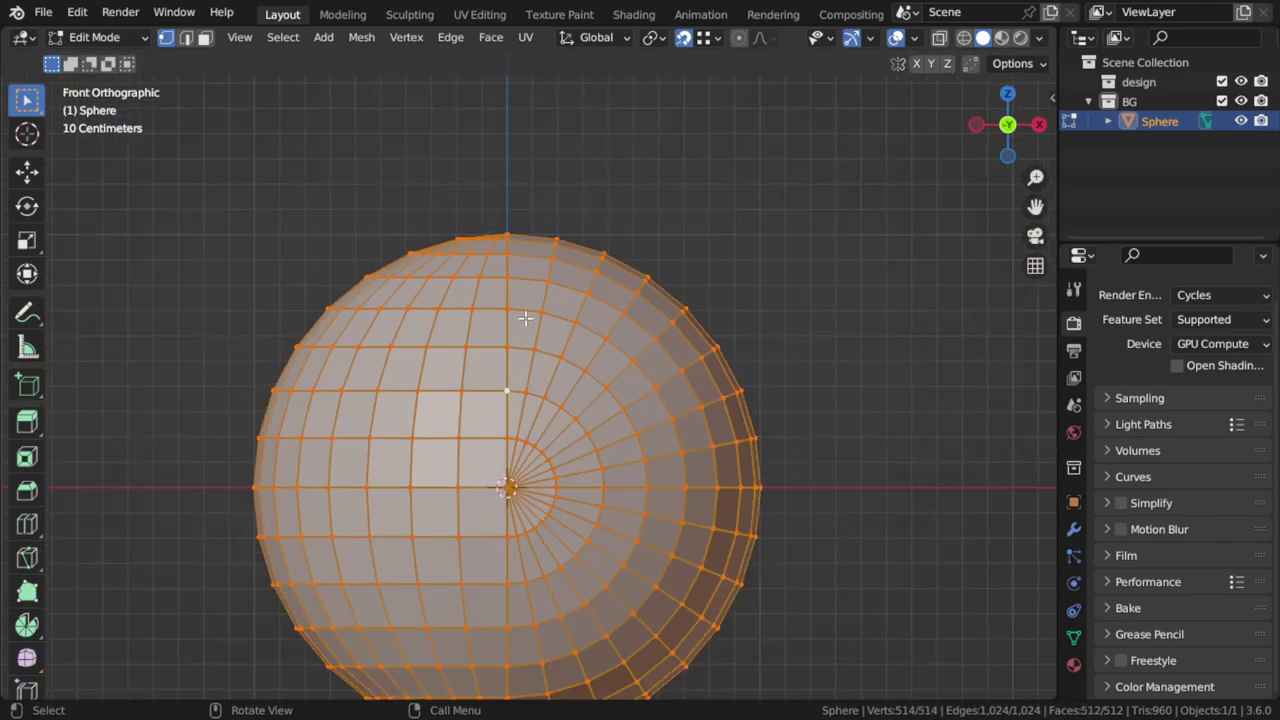
Turn off snapping and merge by distance, removing the 32 duplicate seam vertices
key(m)
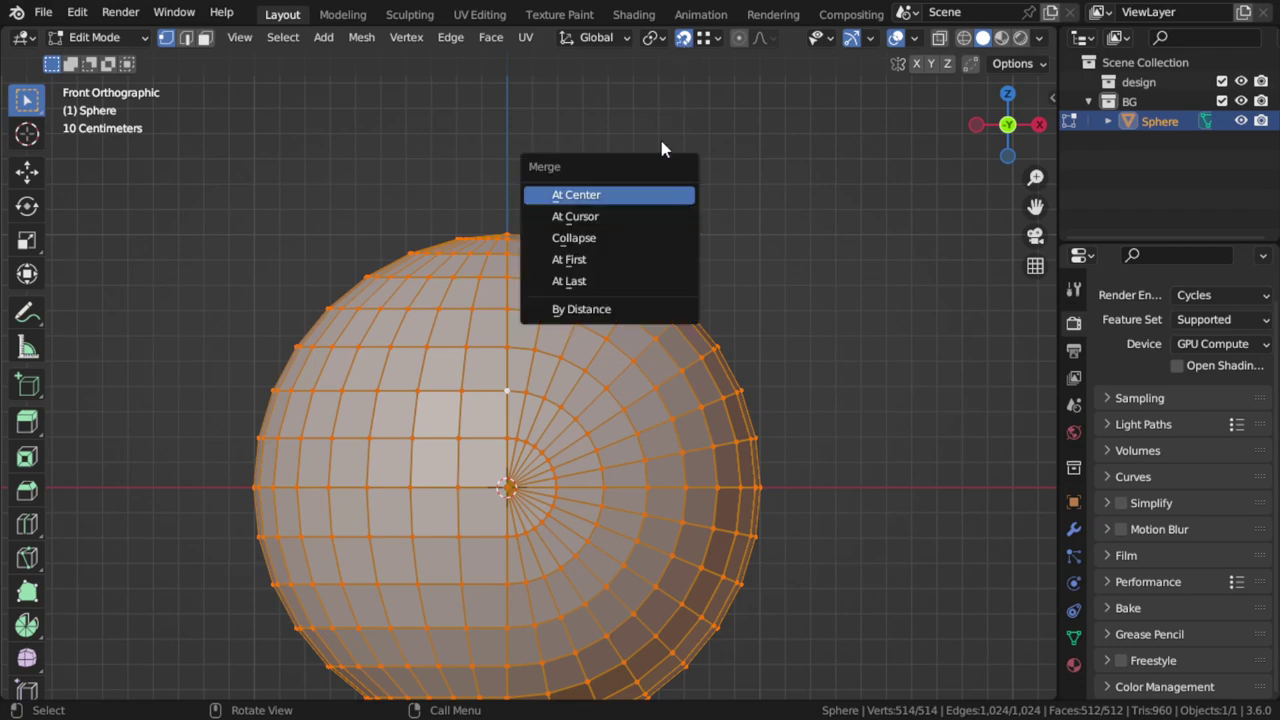
key(Escape)
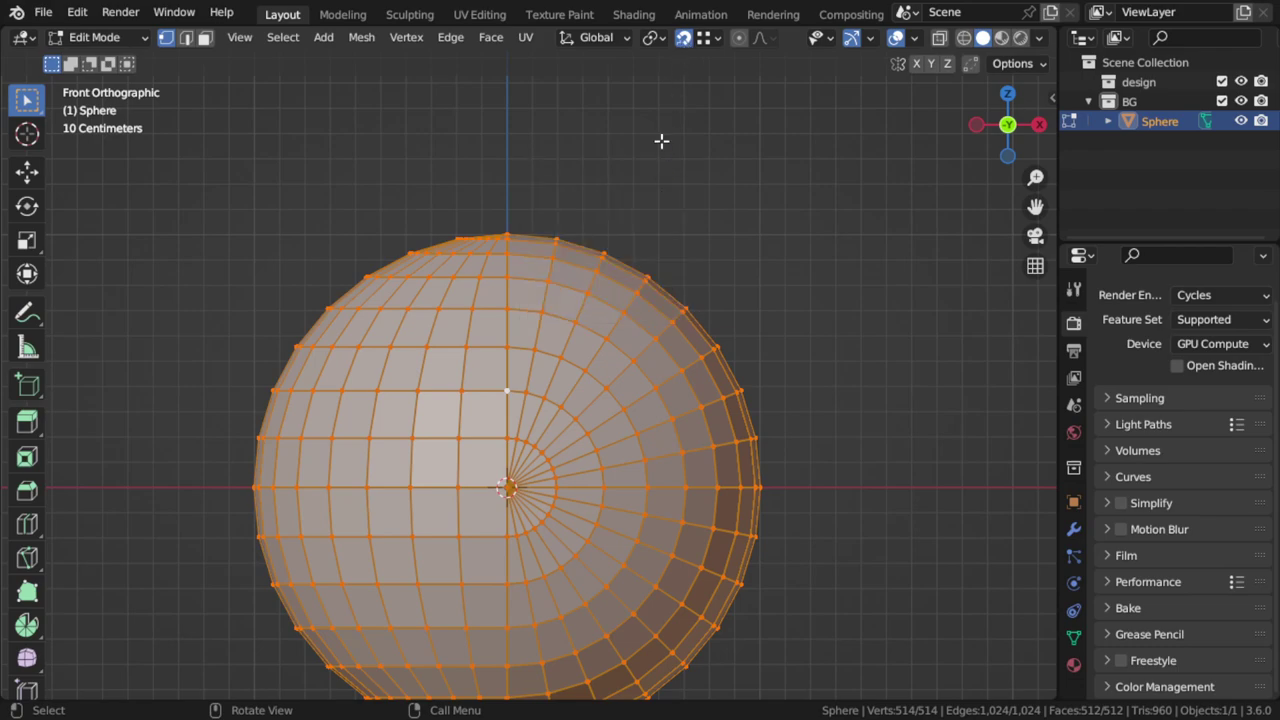
click(683, 37)
key(m)
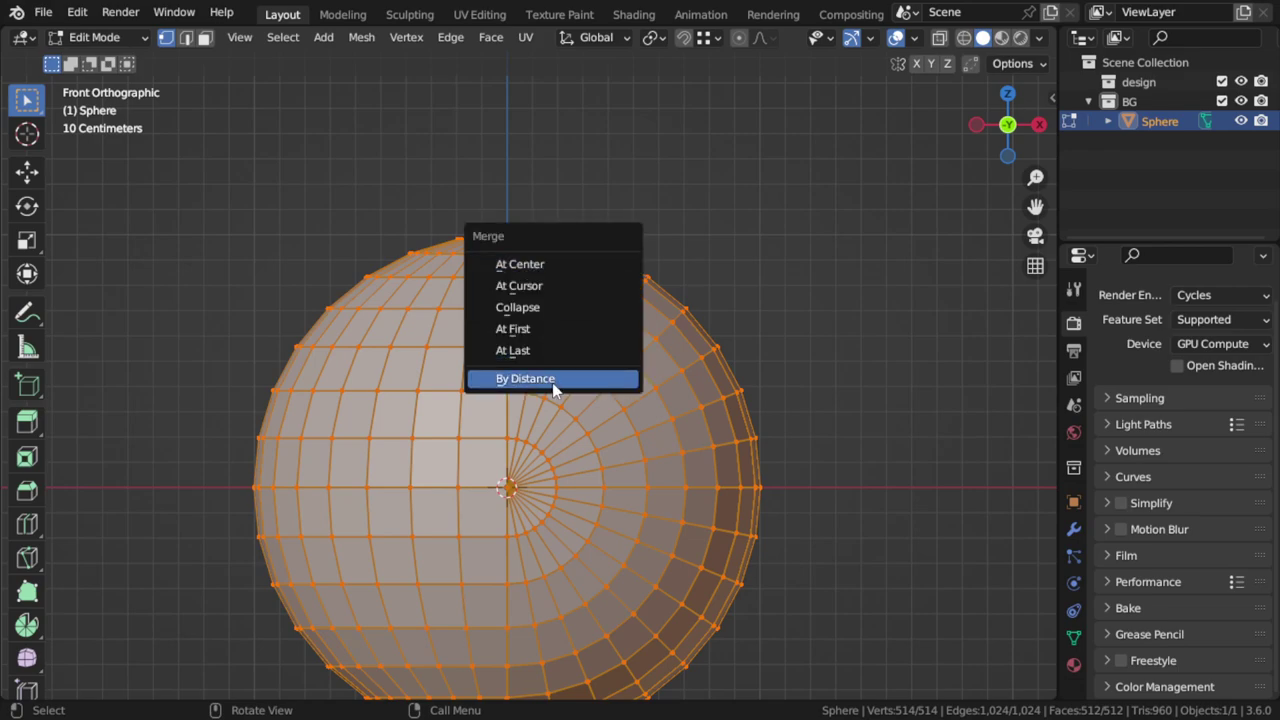
key(Escape)
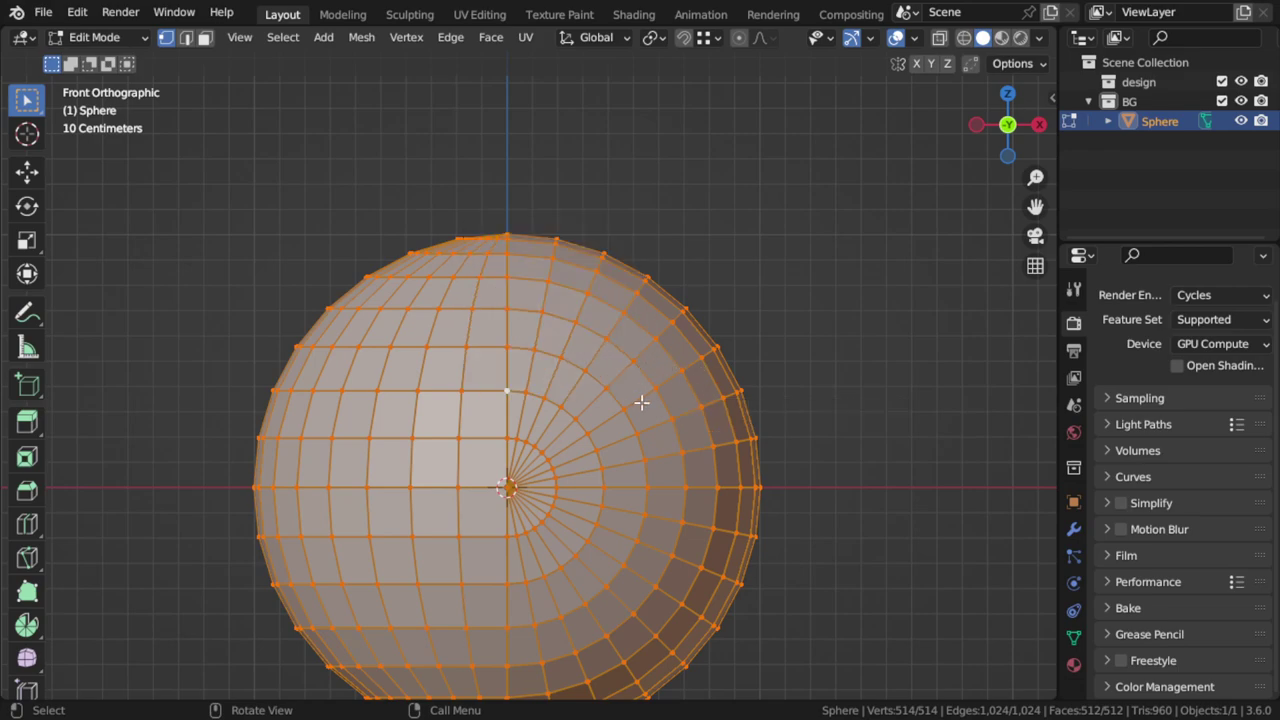
key(m)
click(500, 525)
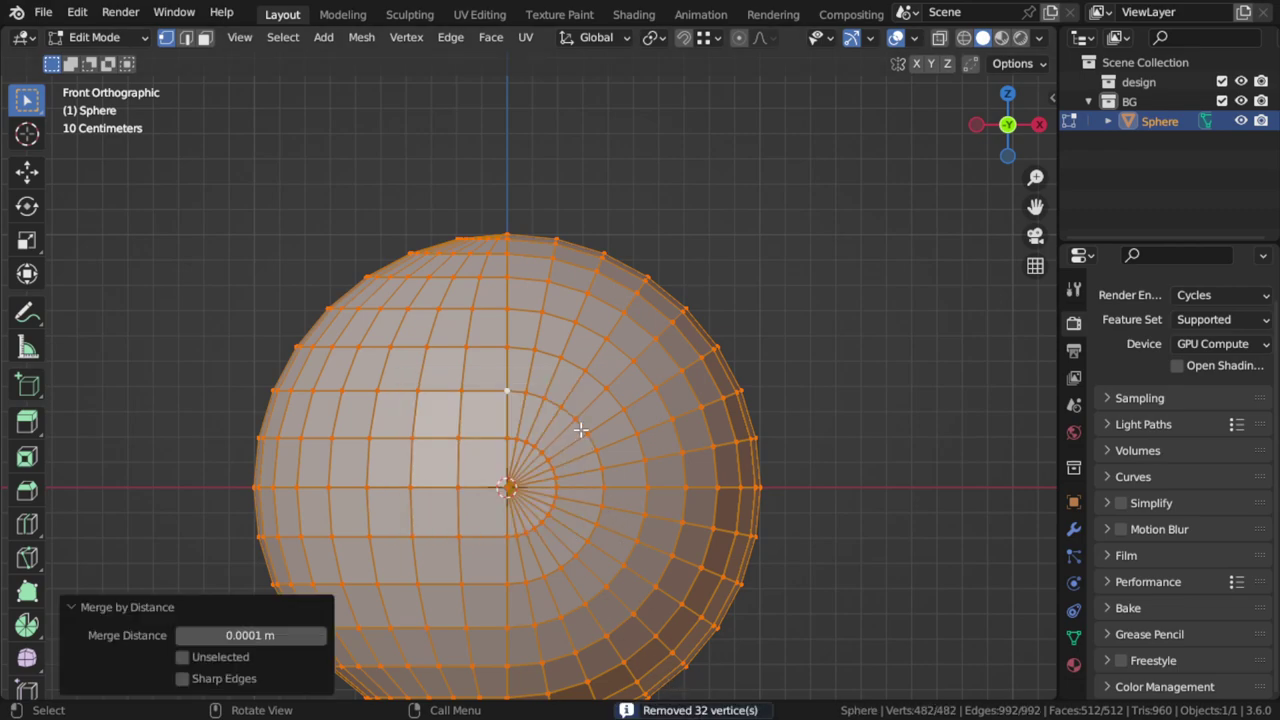
Select the curved seam edge loop around the pole and bevel it into a strip
key(alt+a)
key(2)
alt+click(566, 366)
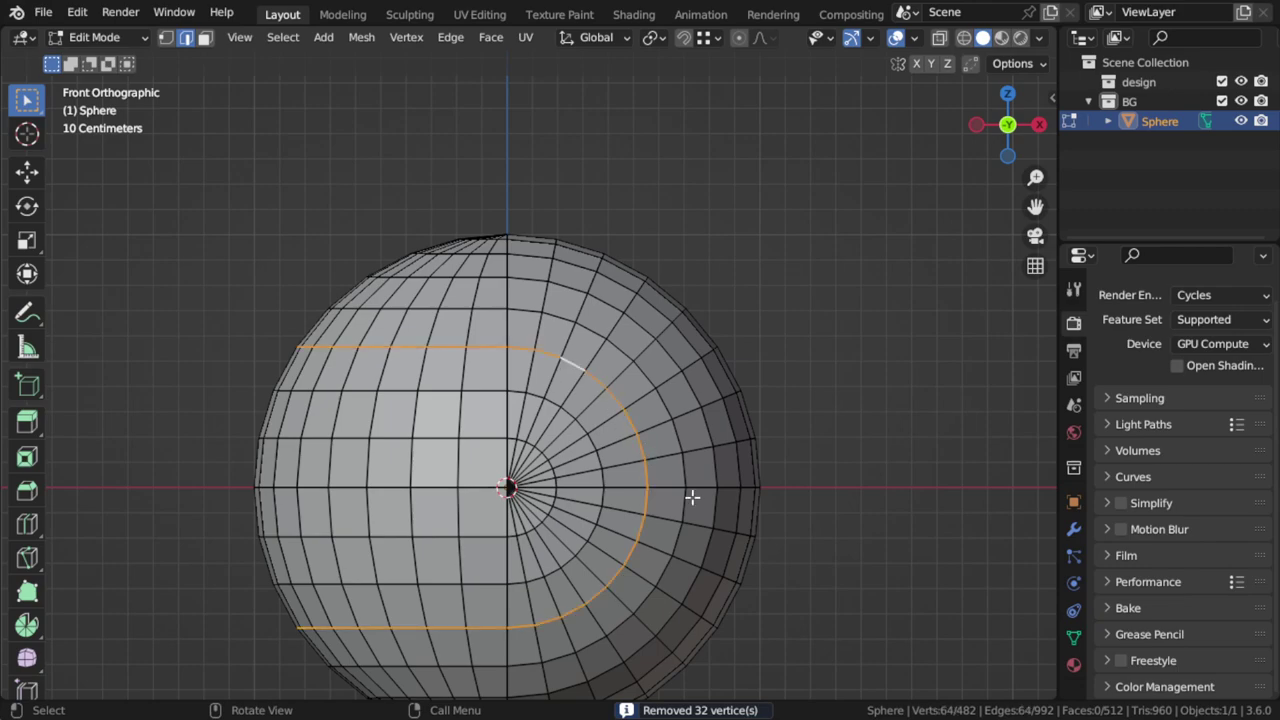
key(ctrl+b)
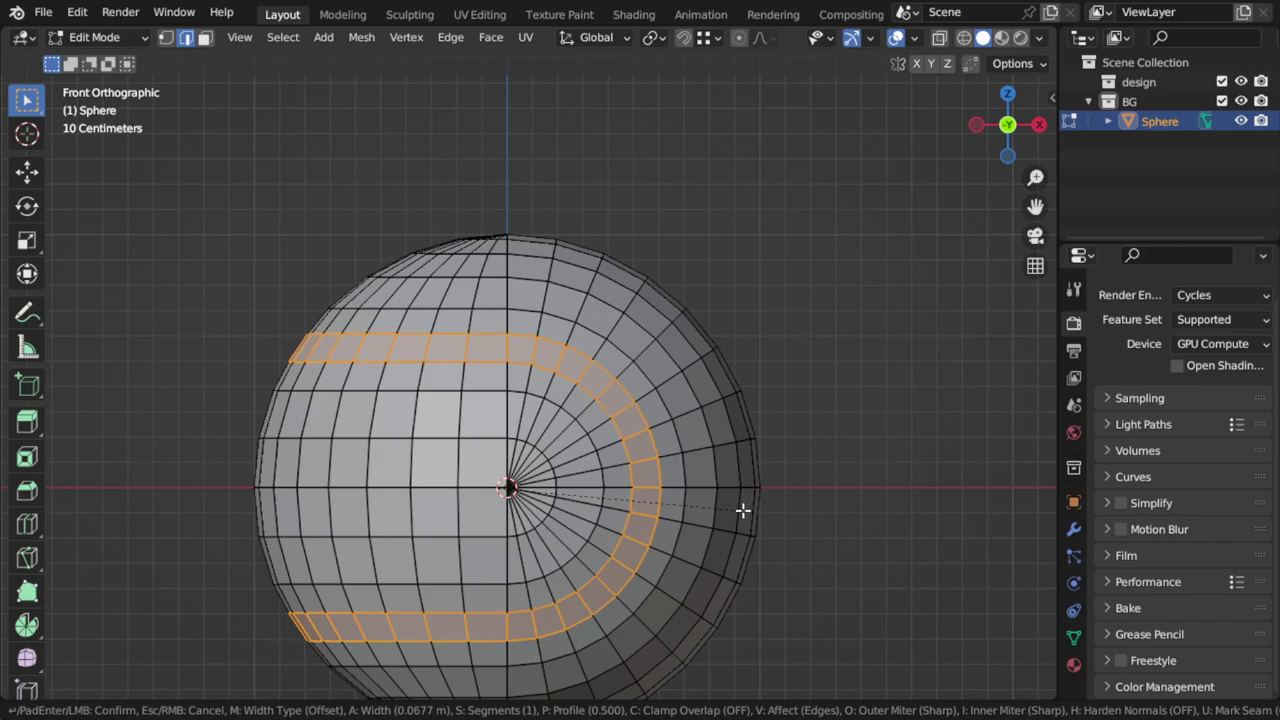
click(742, 511)
scroll(757, 509, down, 2)
middle_drag(694, 440, 812, 489)
Extrude the seam strip along its normals to recess it into a groove
key(alt+e)
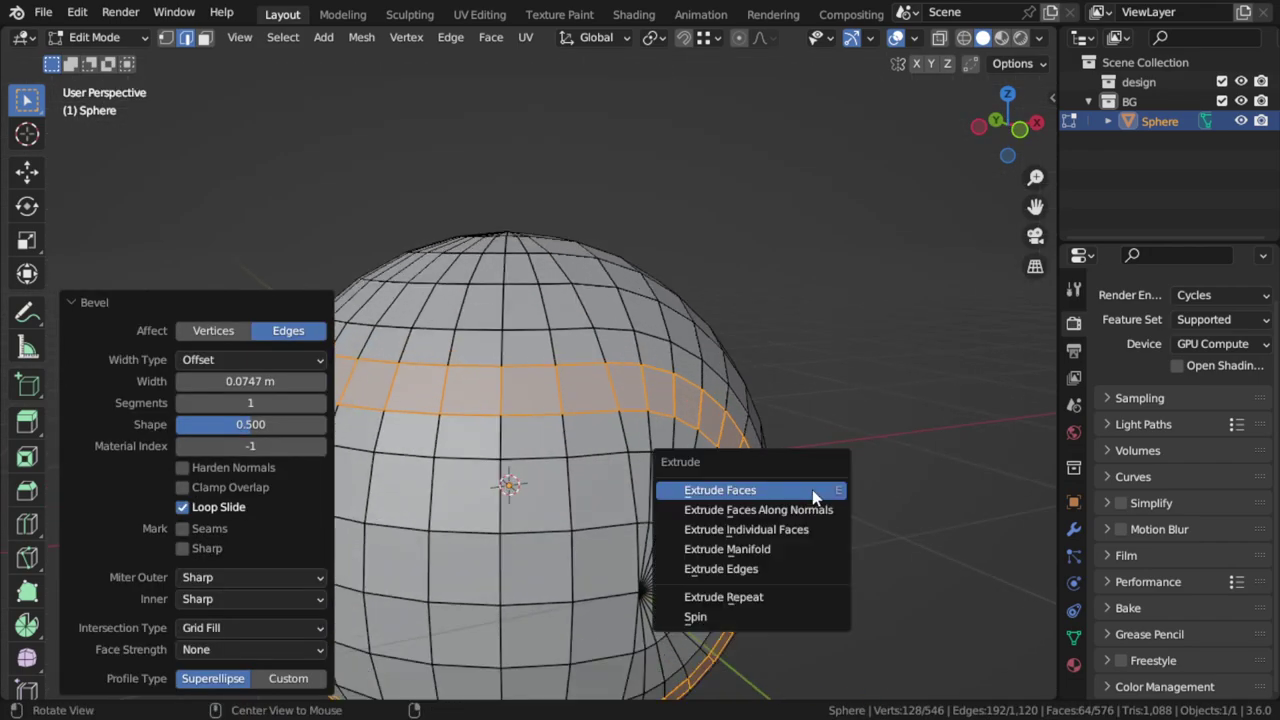
click(812, 509)
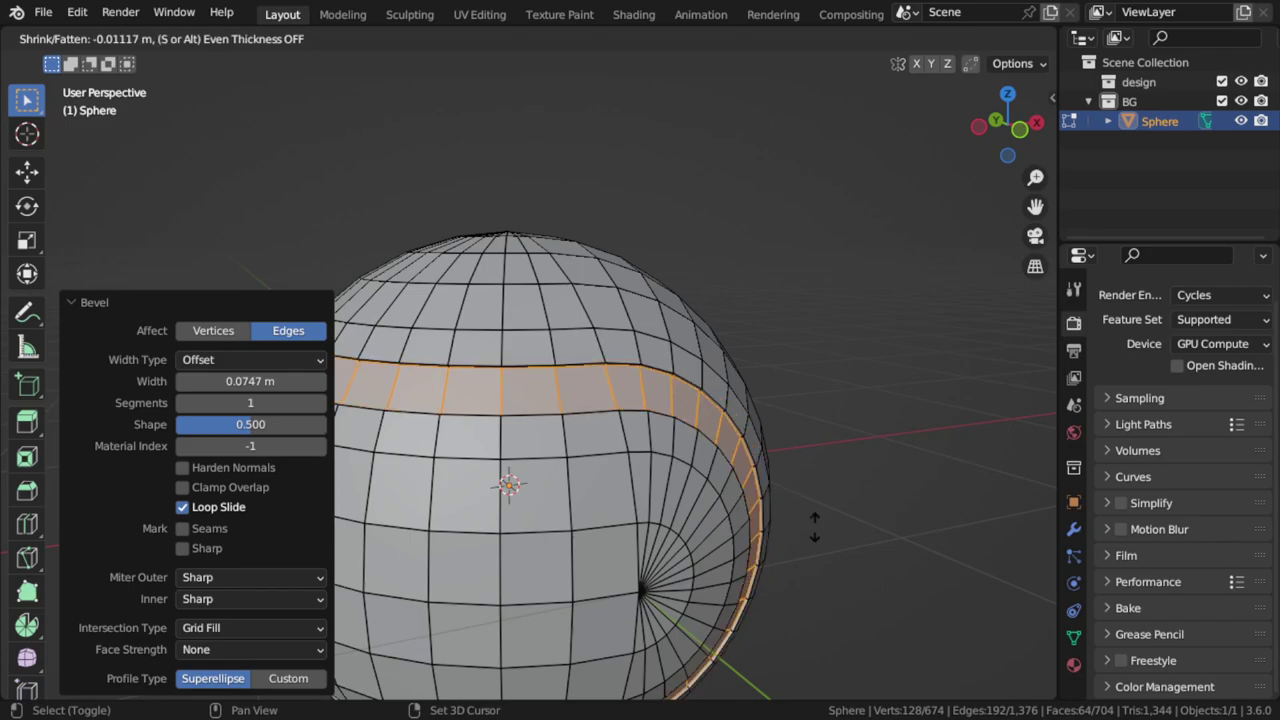
click(853, 566)
scroll(853, 566, up, 2)
middle_drag(853, 566, 709, 374)
Add an edge loop along the groove edge to tighten the seam
key(ctrl+r)
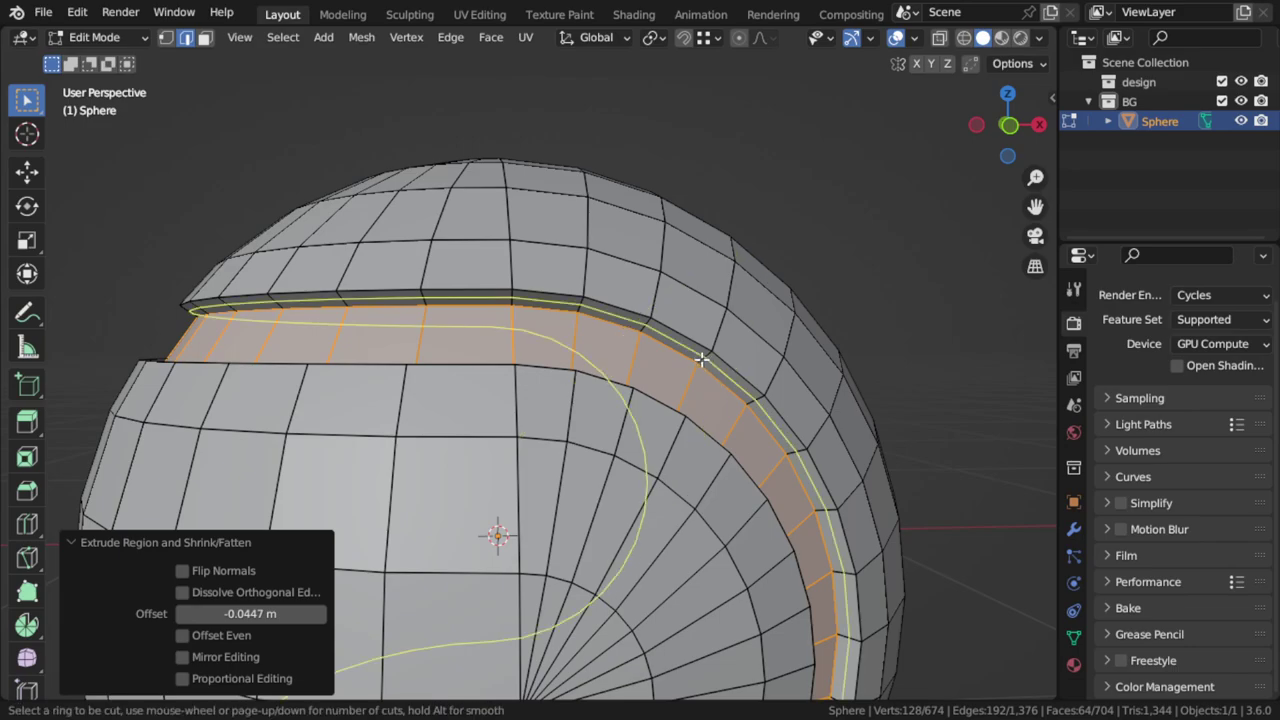
click(703, 360)
right_click(703, 360)
scroll(726, 420, down, 4)
Subdivide the ball to level 2 and shade it smooth
key(Tab)
key(ctrl+2)
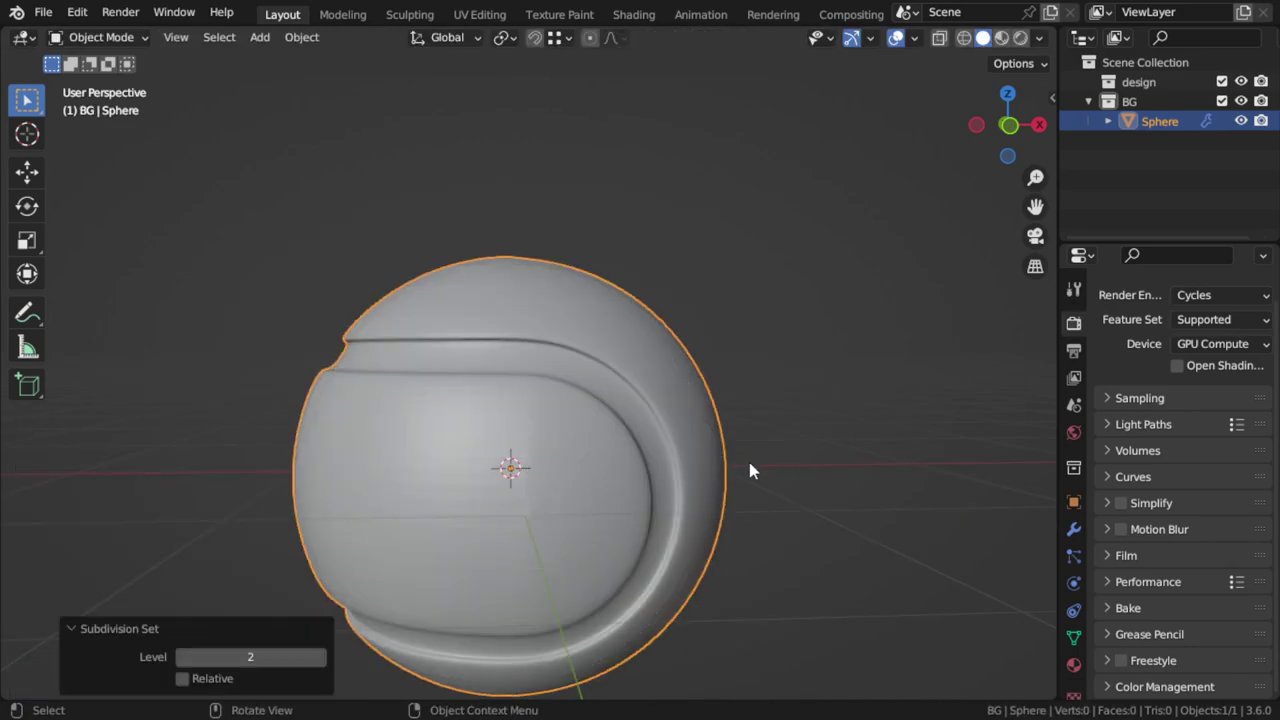
right_click(686, 340)
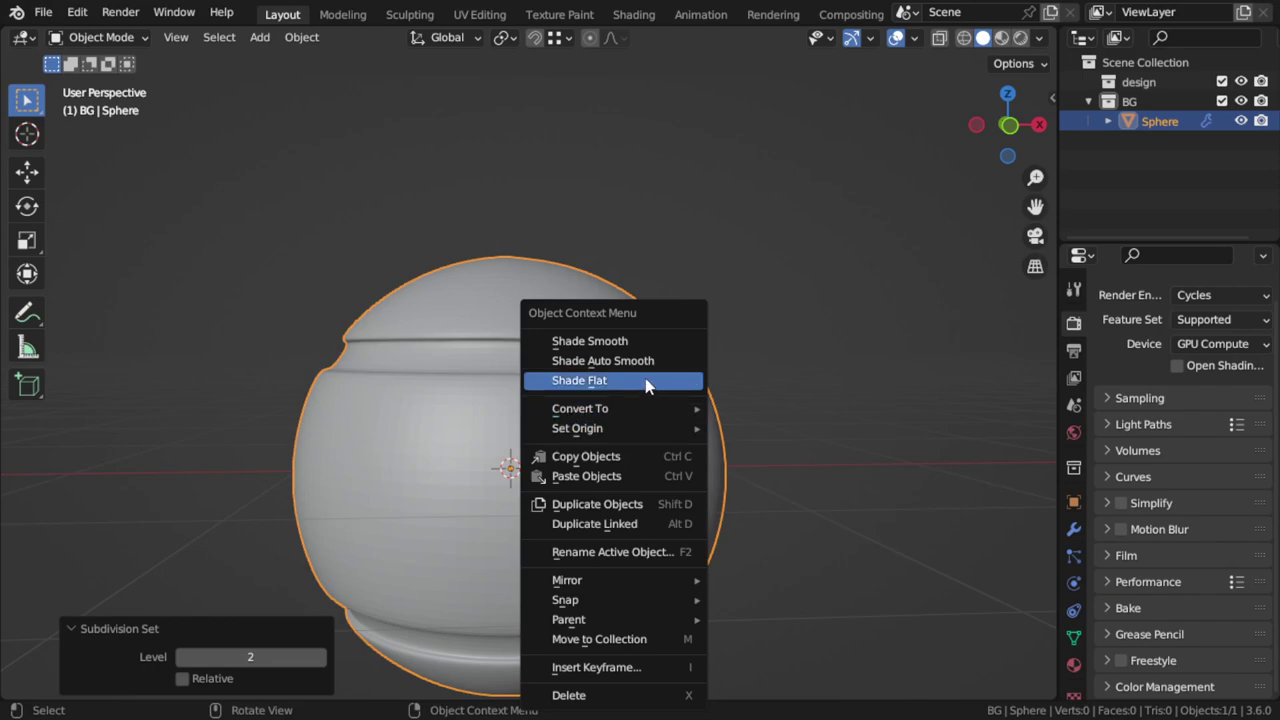
click(630, 342)
middle_drag(630, 342, 1021, 559)
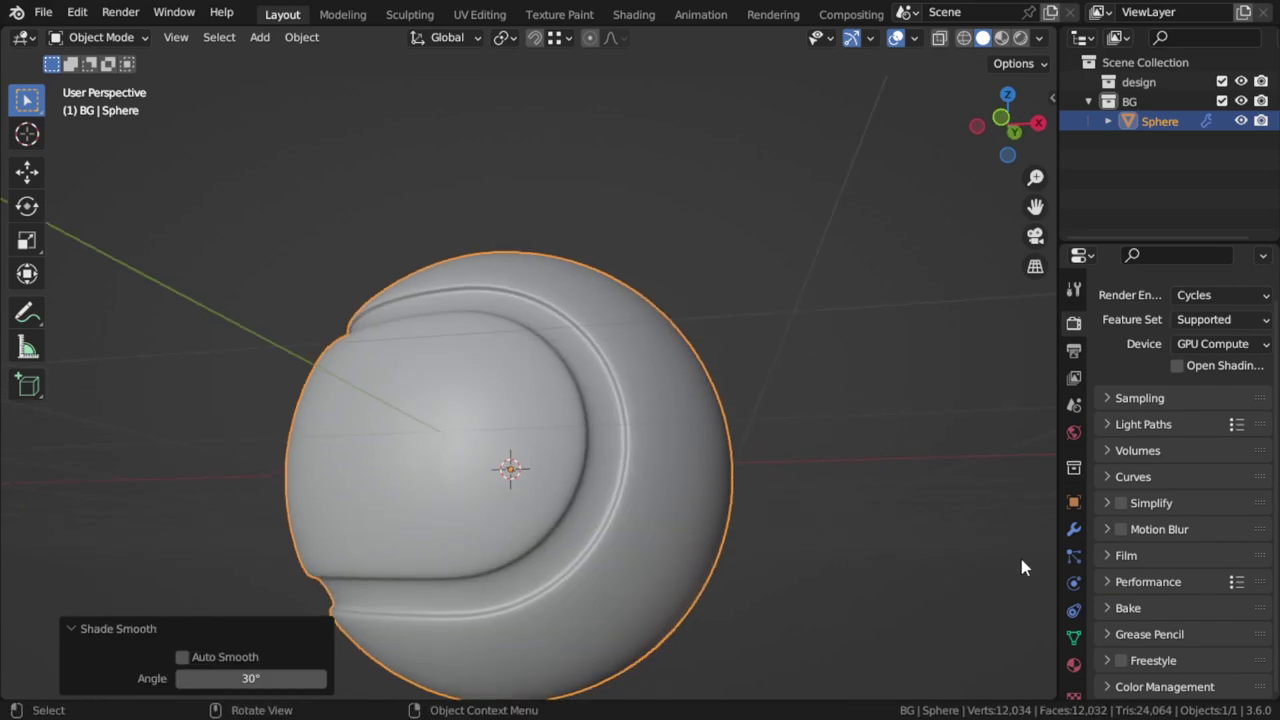
click(1073, 663)
Create a new material for the sphere and name it 'green'
click(1140, 403)
double_click(1140, 403)
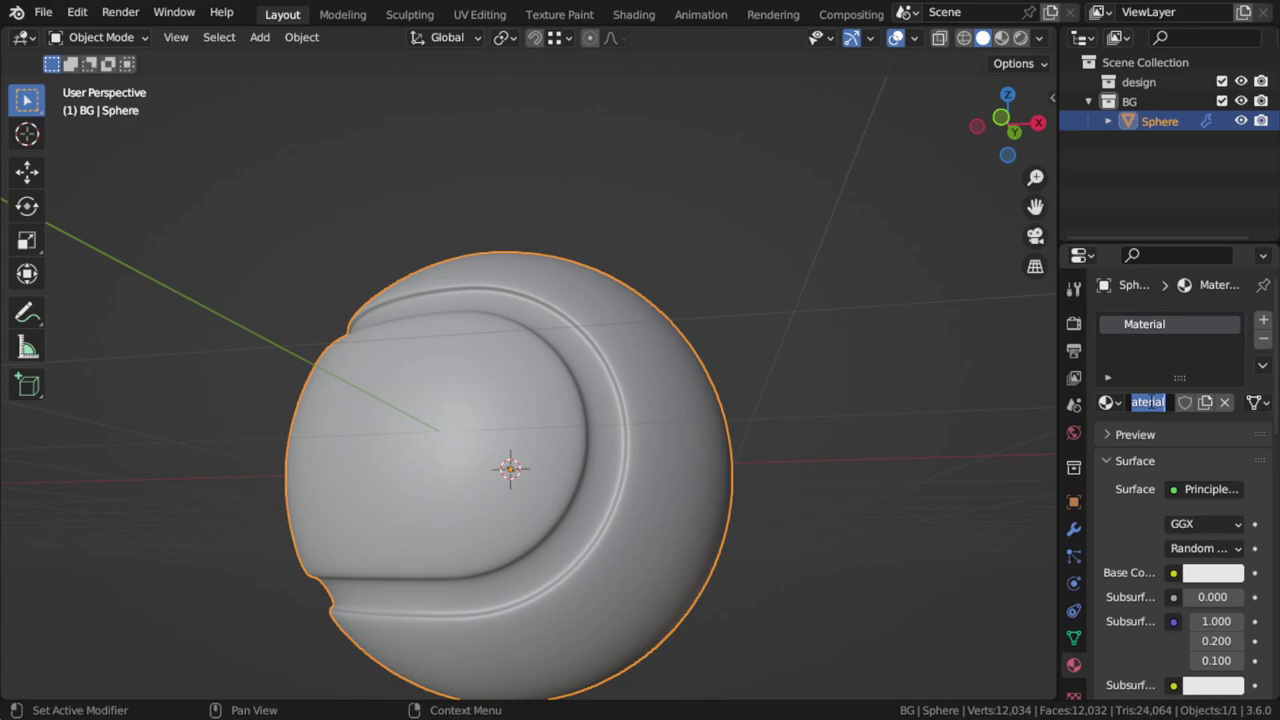
text(green)
key(Return)
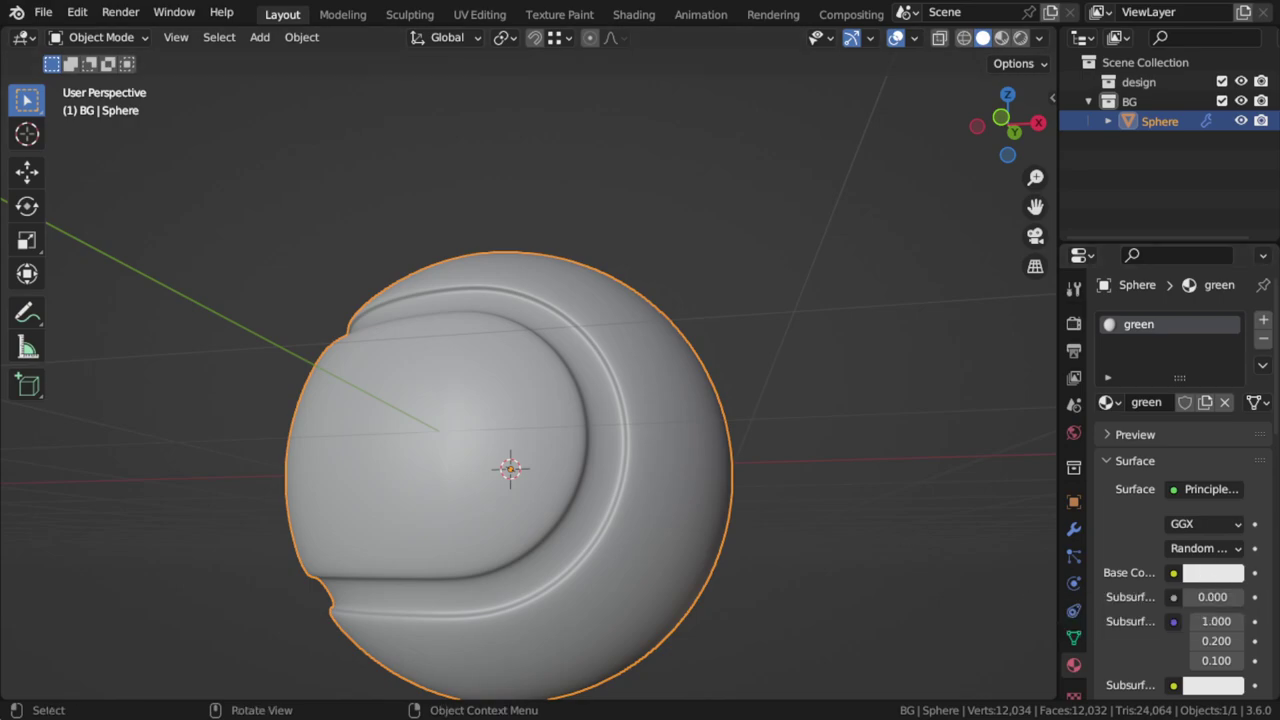
Set the green material's base colour to bright lime green, hex 9FE73D
click(1218, 578)
mouse_move(1116, 380)
mouse_down()
mouse_move(1086, 356)
mouse_move(1089, 367)
mouse_up()
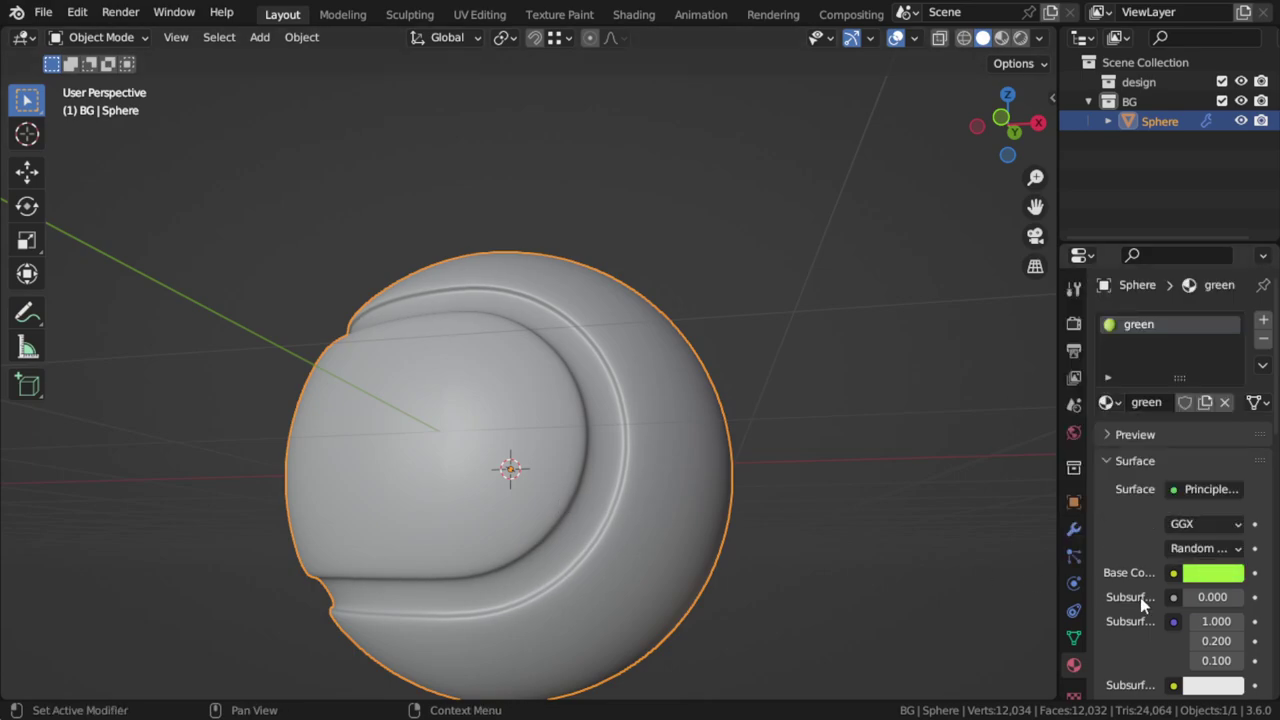
scroll(1140, 597, down, 4)
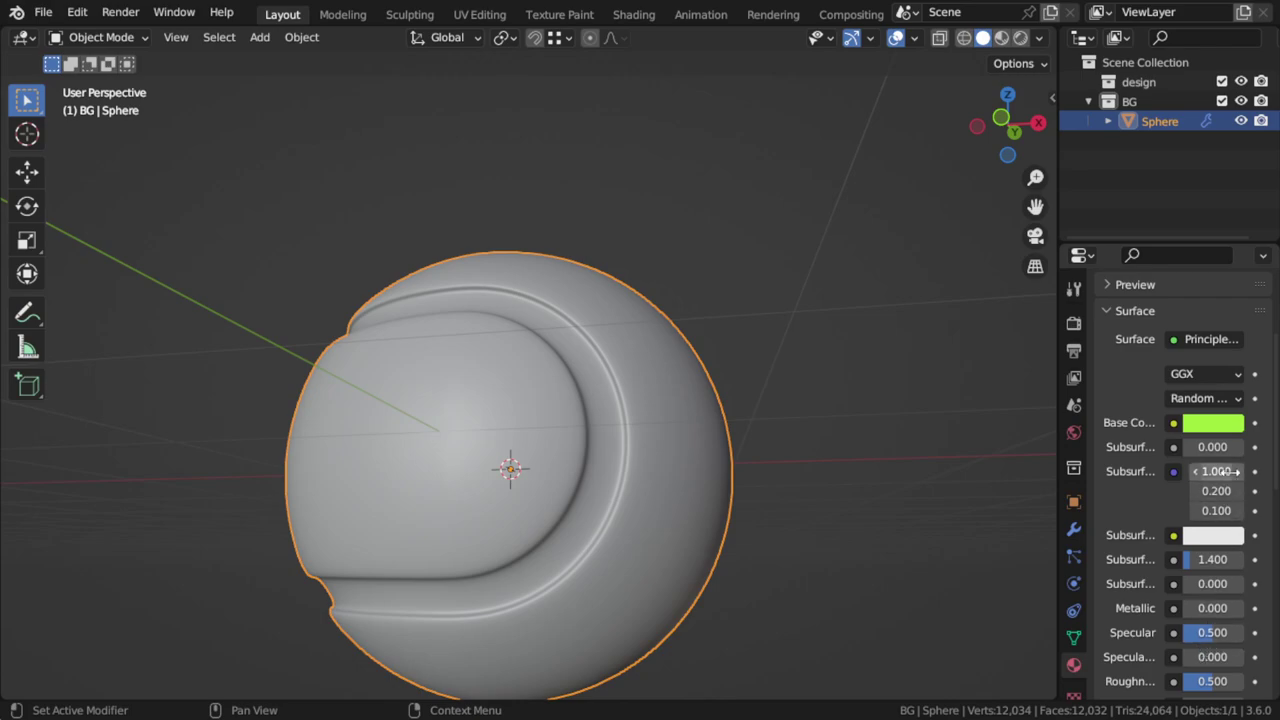
click(1213, 422)
click(1208, 305)
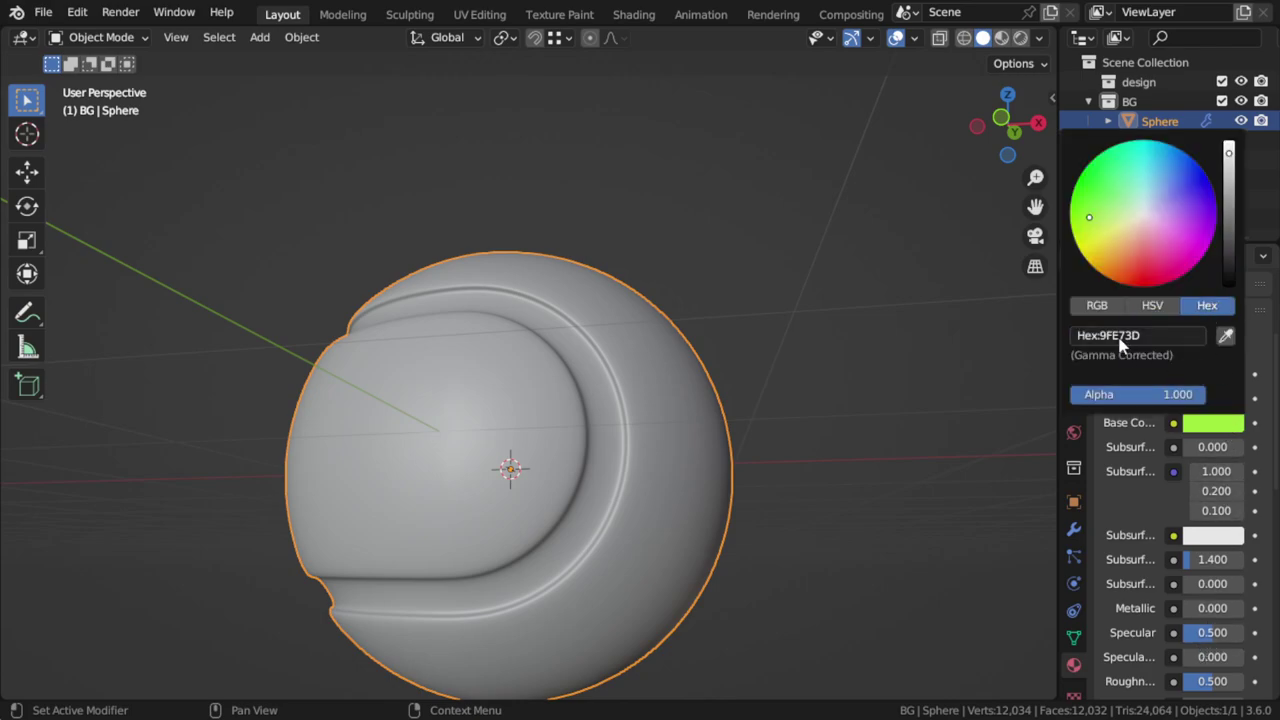
Set the green material's Roughness to 0.9
click(1211, 681)
key(BackSpace)
key(Return)
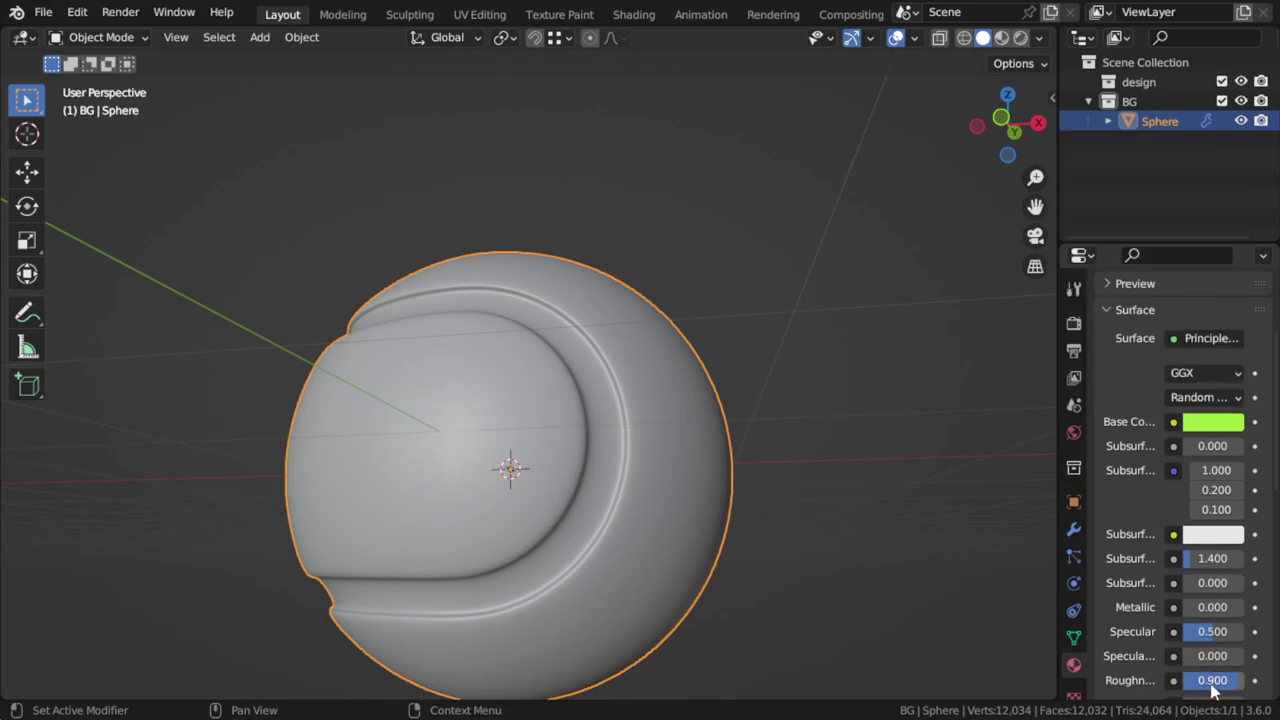
scroll(1199, 374, up, 4)
Add a second material slot with a new material named 'whiter'
click(1262, 322)
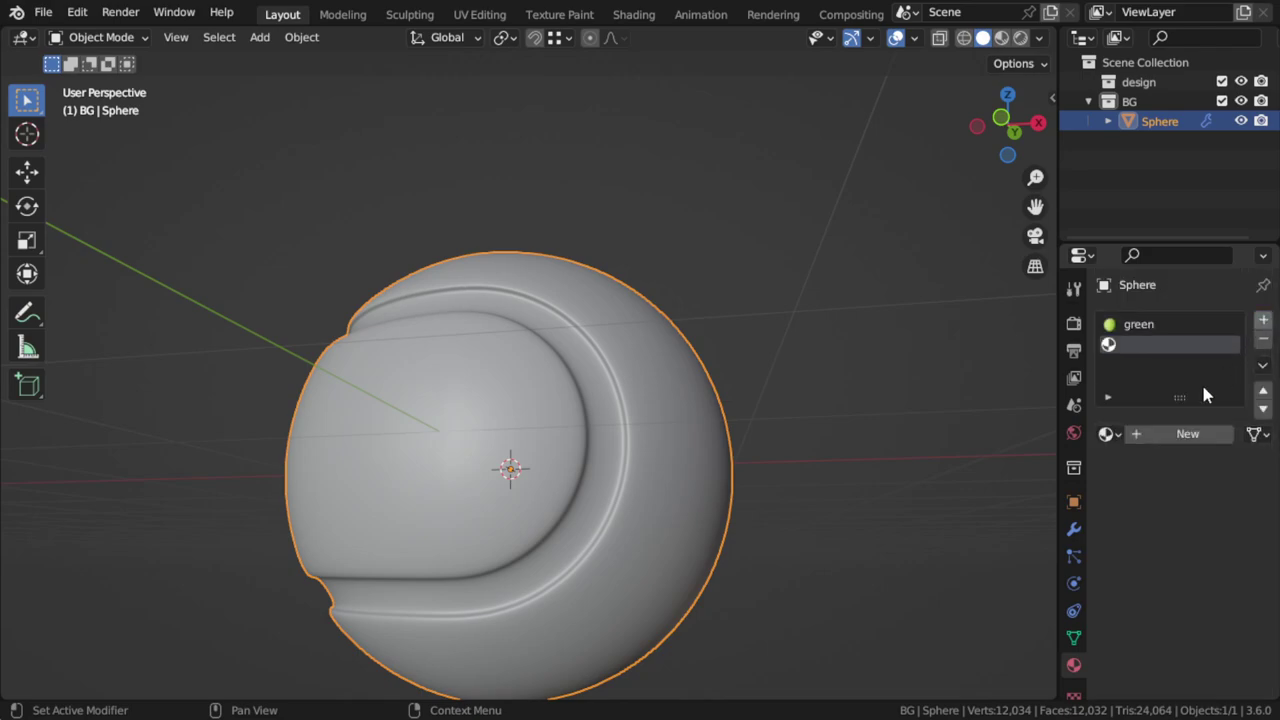
click(1163, 434)
click(1155, 434)
text(white)
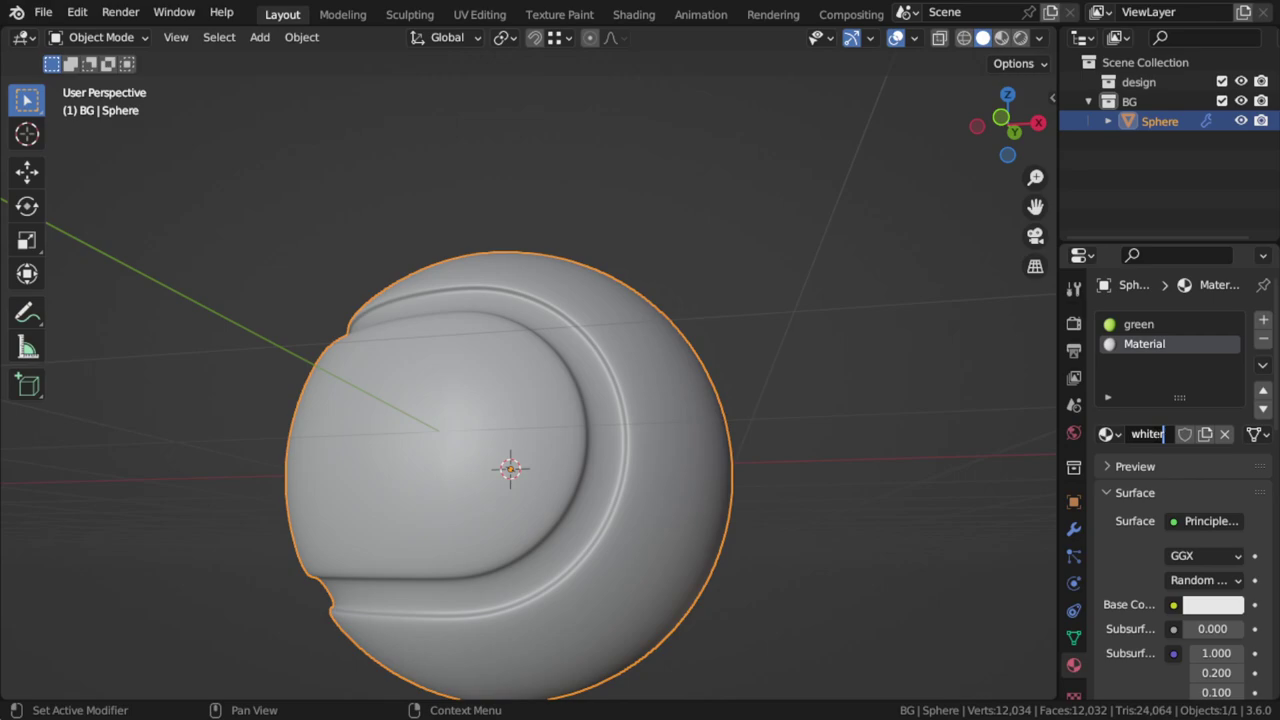
key(Return)
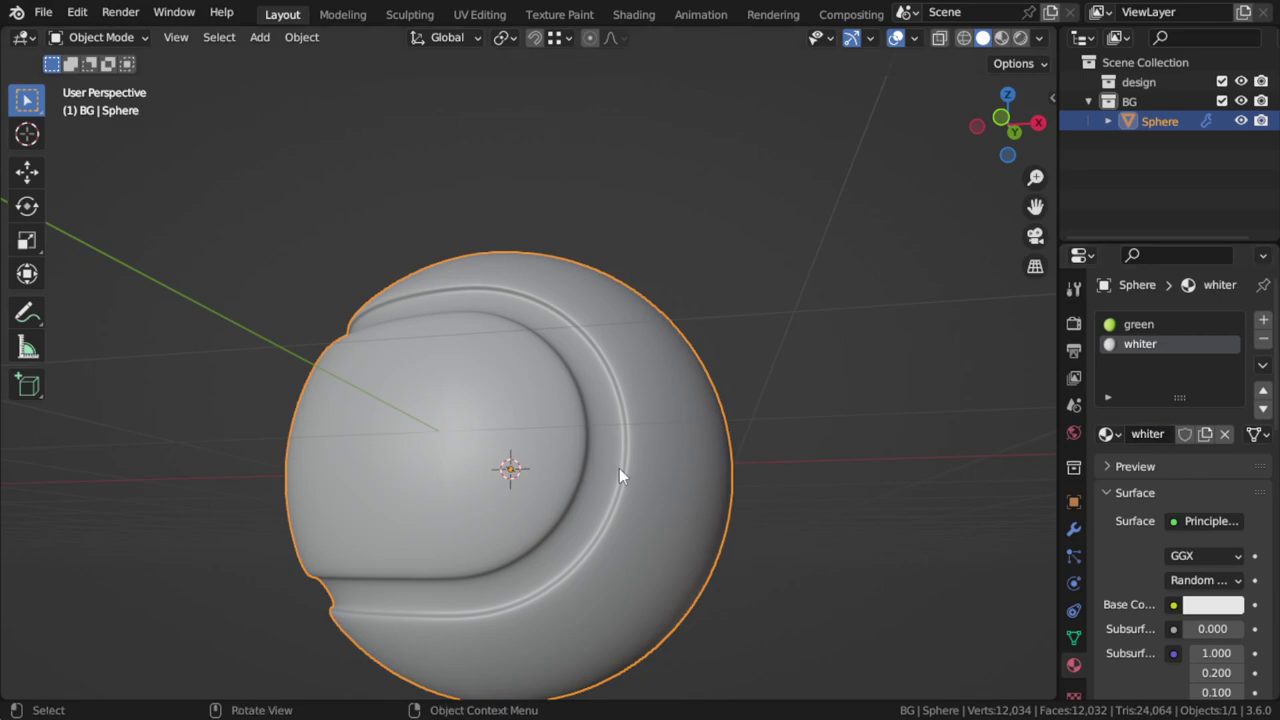
Select the seam groove face loop, grown by one ring, and assign it the whiter material
key(Tab)
key(3)
click(1138, 324)
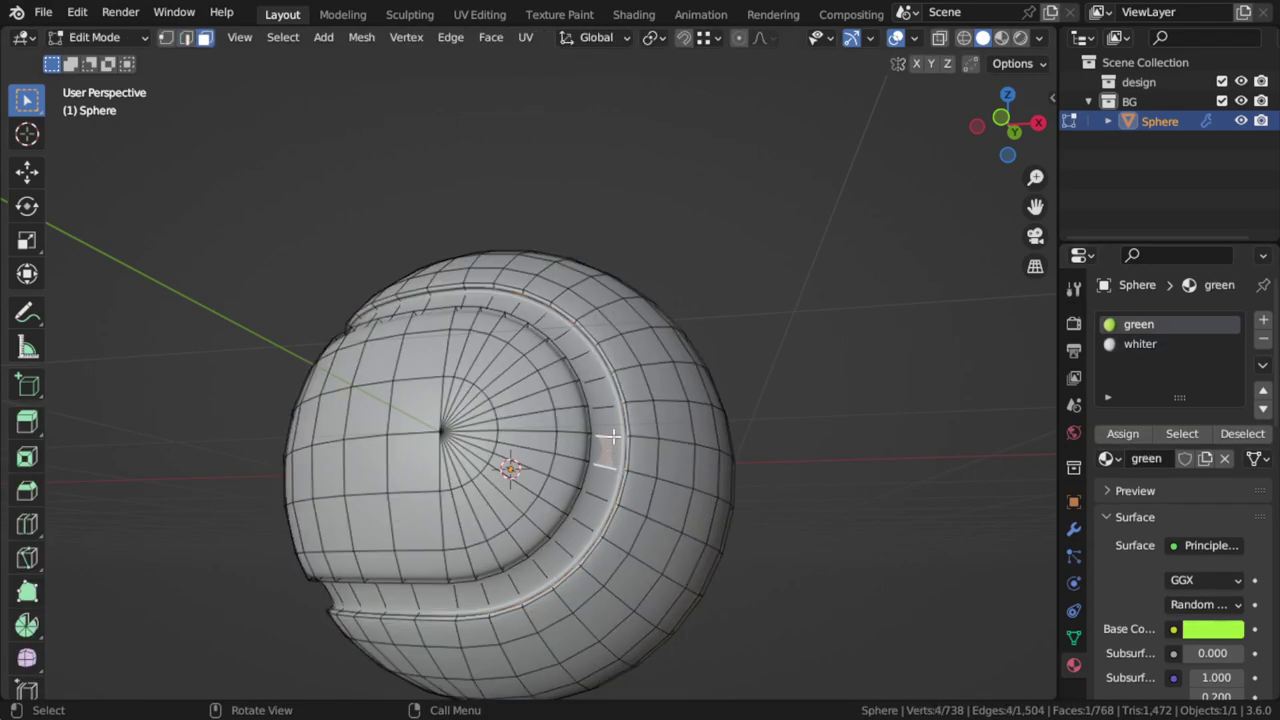
alt+click(612, 437)
key(ctrl+KP_Add)
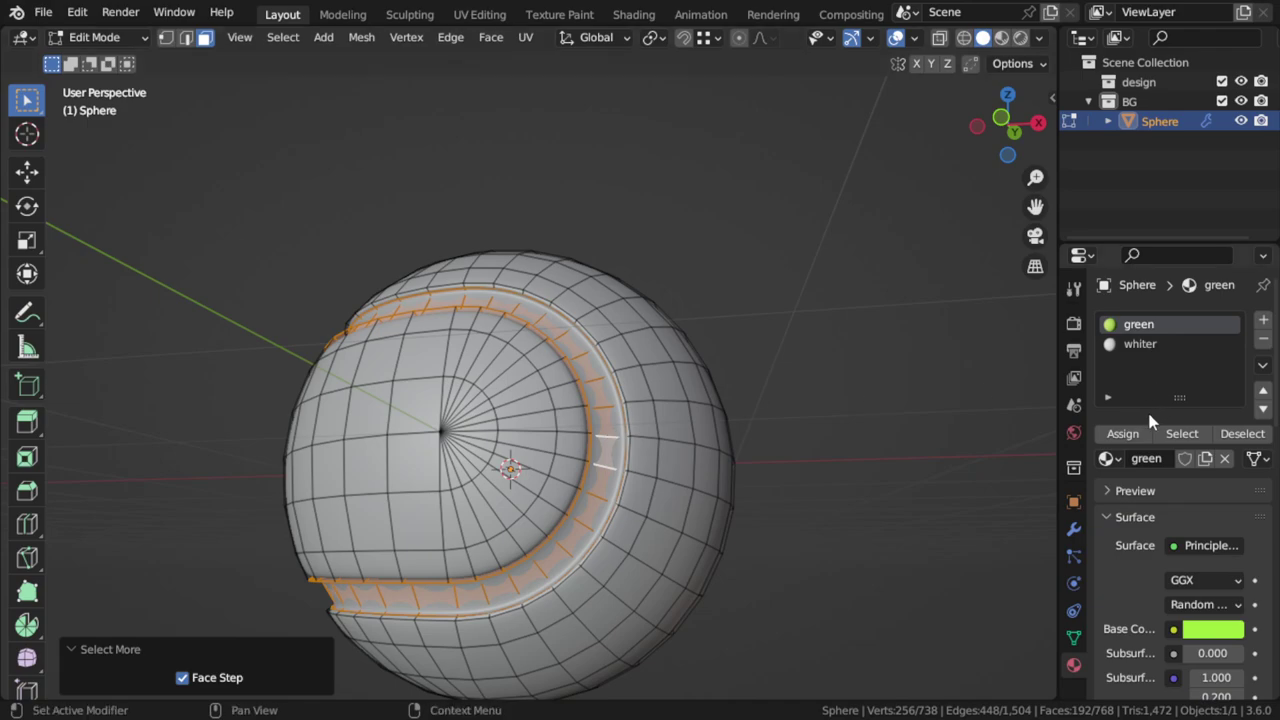
click(1135, 344)
click(1122, 433)
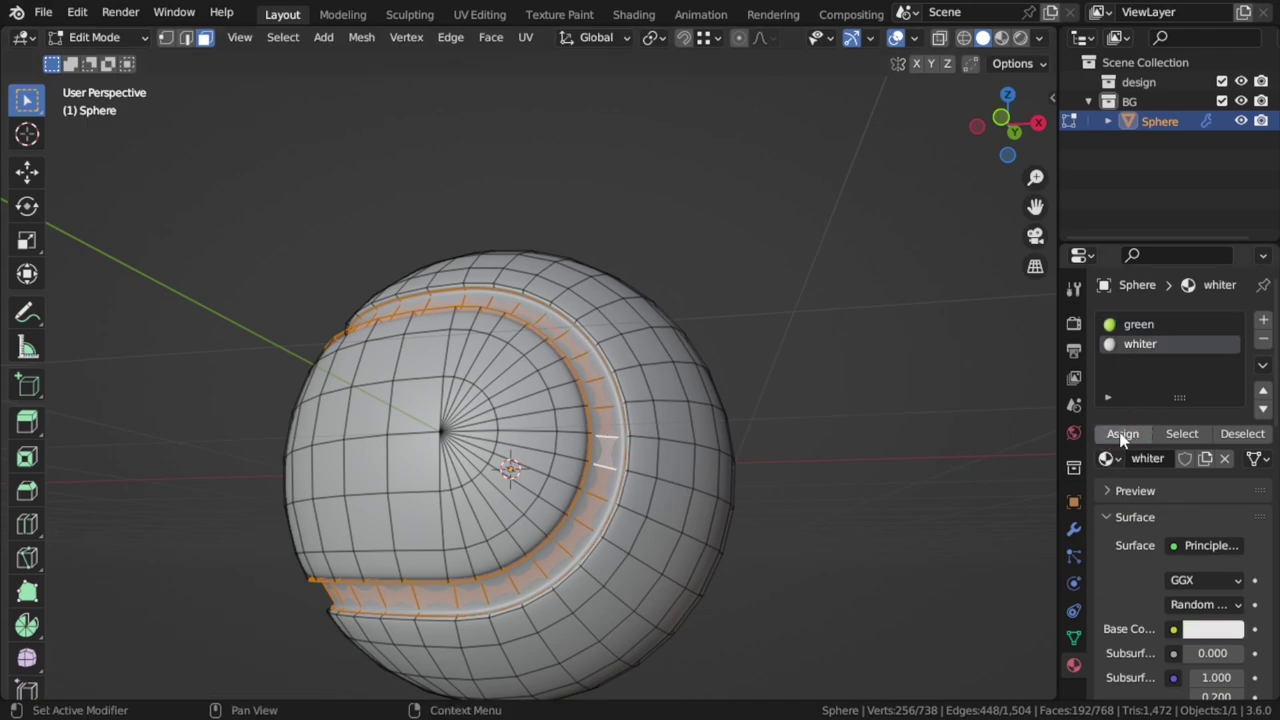
Brighten whiter's base colour and set its Roughness to 0.4
click(1226, 627)
drag(1238, 393, 1238, 367)
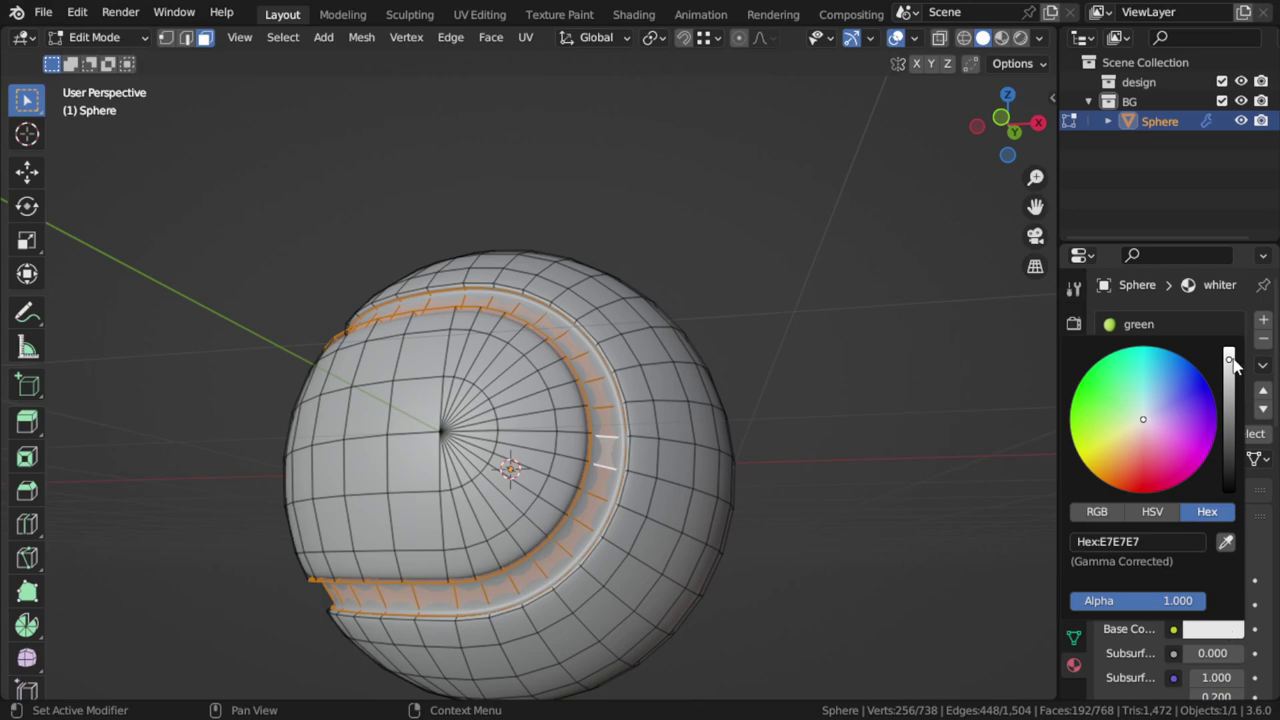
scroll(1114, 593, down, 8)
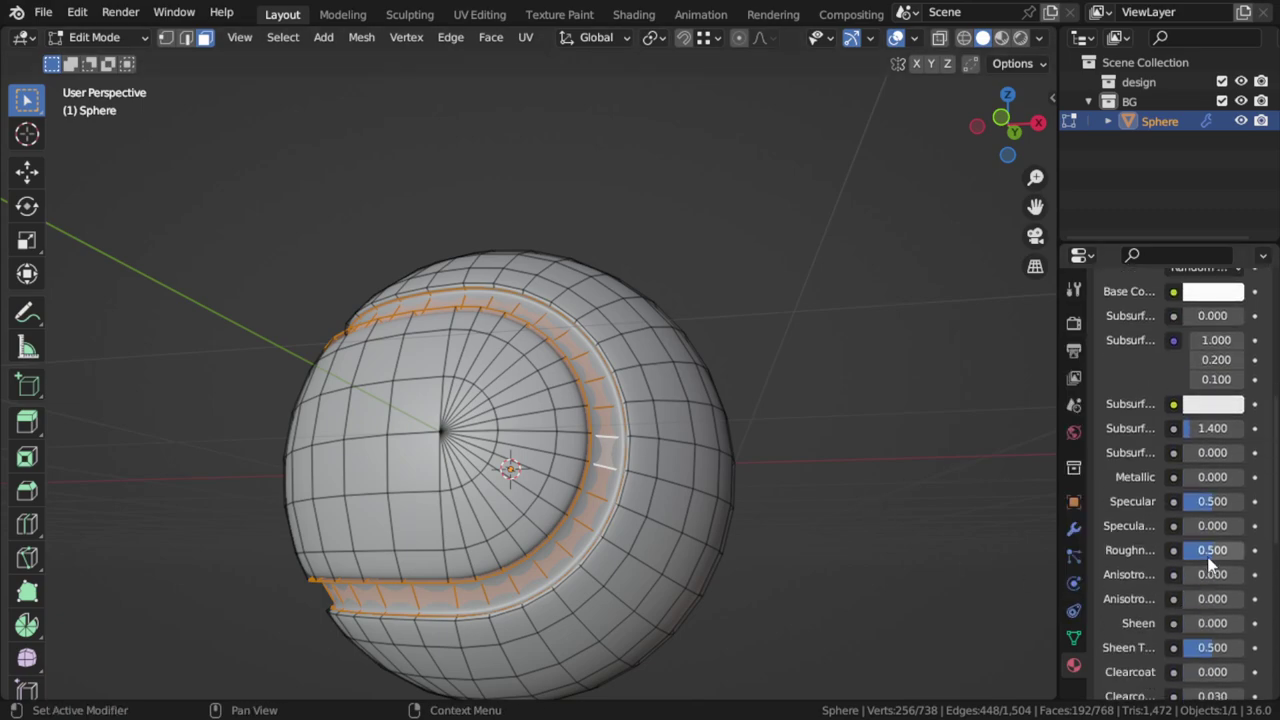
key(BackSpace)
text(.4)
key(Return)
scroll(1215, 465, up, 10)
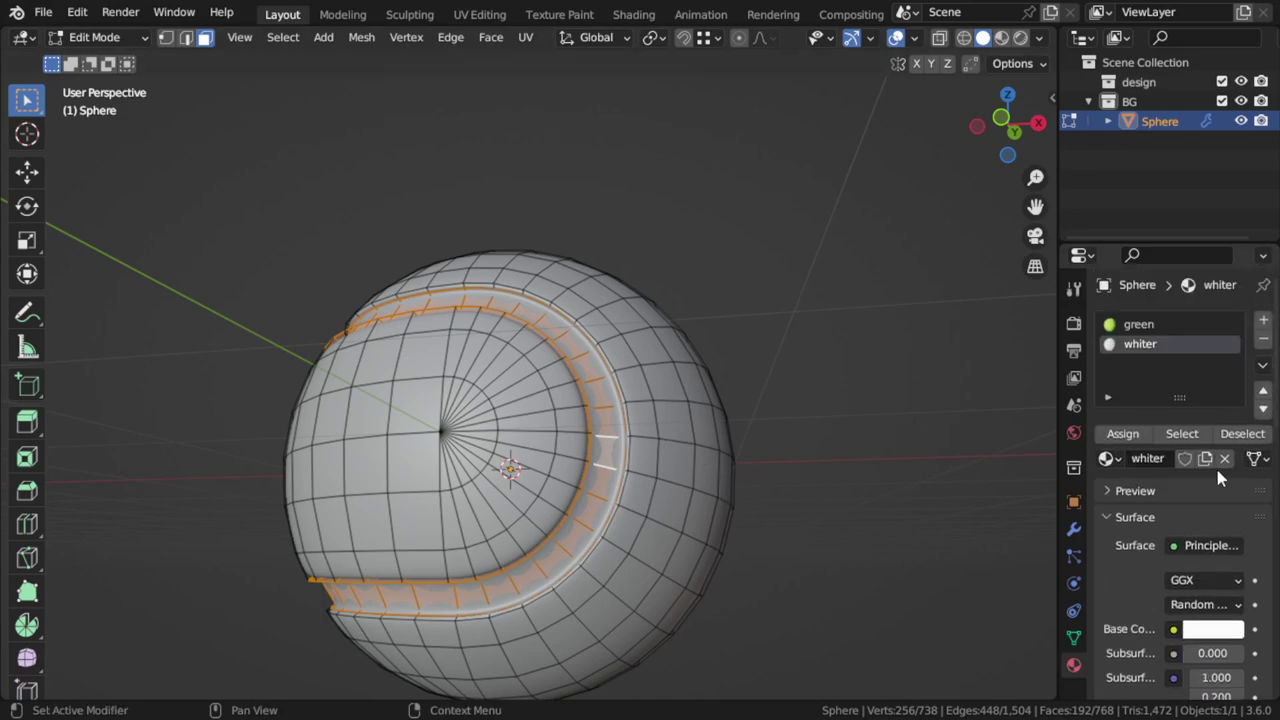
Set the green material's Viewport Display colour to green
click(1138, 324)
scroll(1170, 560, down, 12)
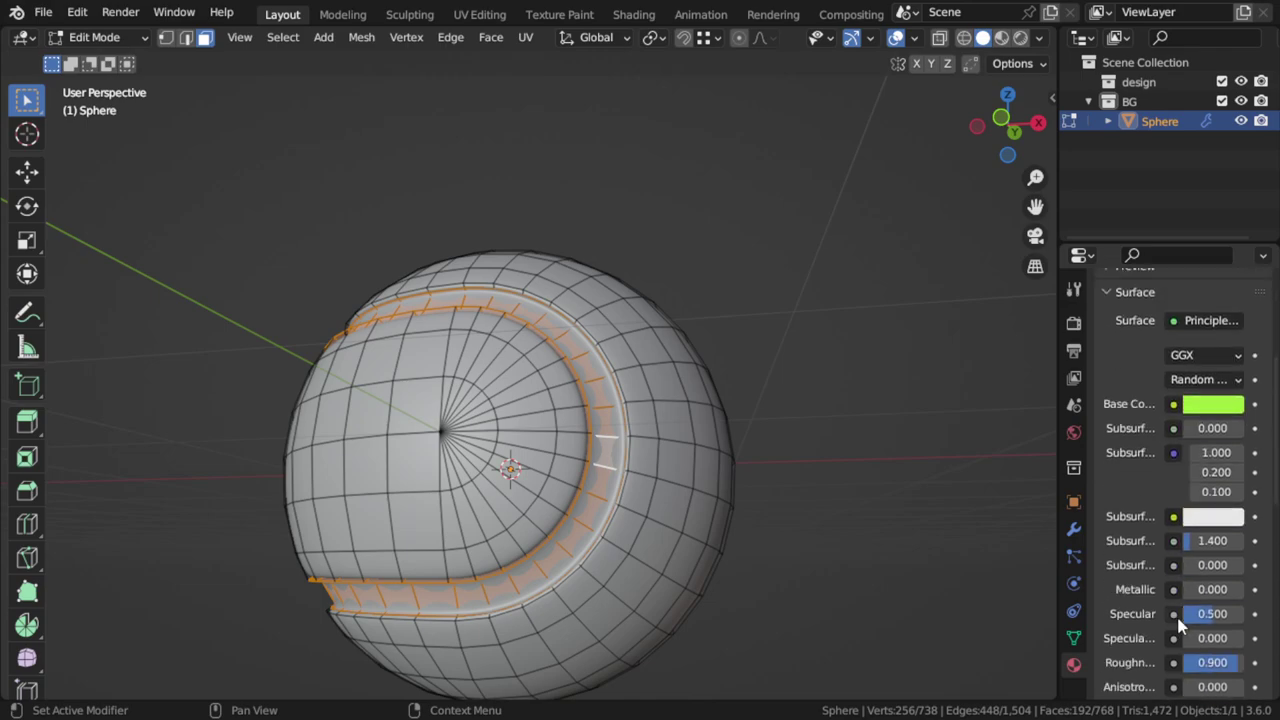
scroll(1180, 628, down, 3)
click(1186, 660)
scroll(1190, 663, down, 3)
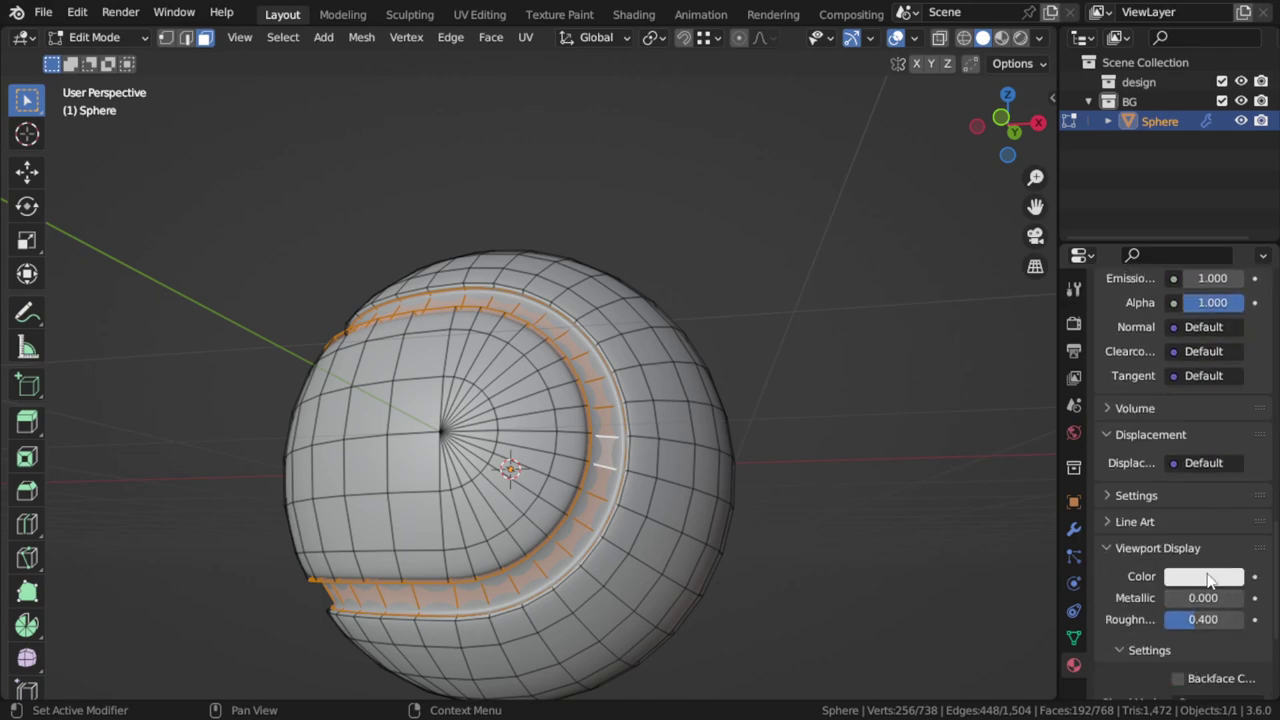
click(1208, 576)
click(1125, 430)
Return to Object Mode and view the green ball with its white seam from the front
key(Tab)
middle_drag(770, 414, 814, 406)
scroll(775, 482, down, 3)
key(KP_1)
scroll(830, 450, up, 3)
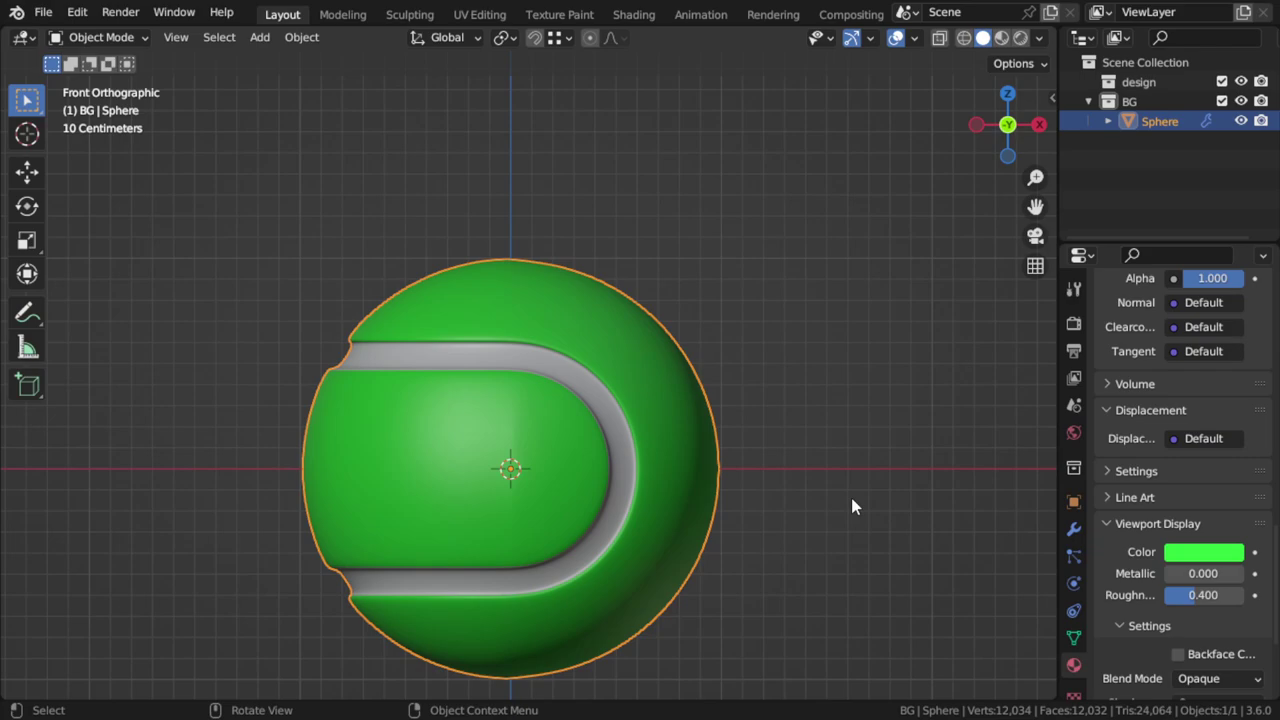
Add a Hair particle system to the ball
click(1073, 556)
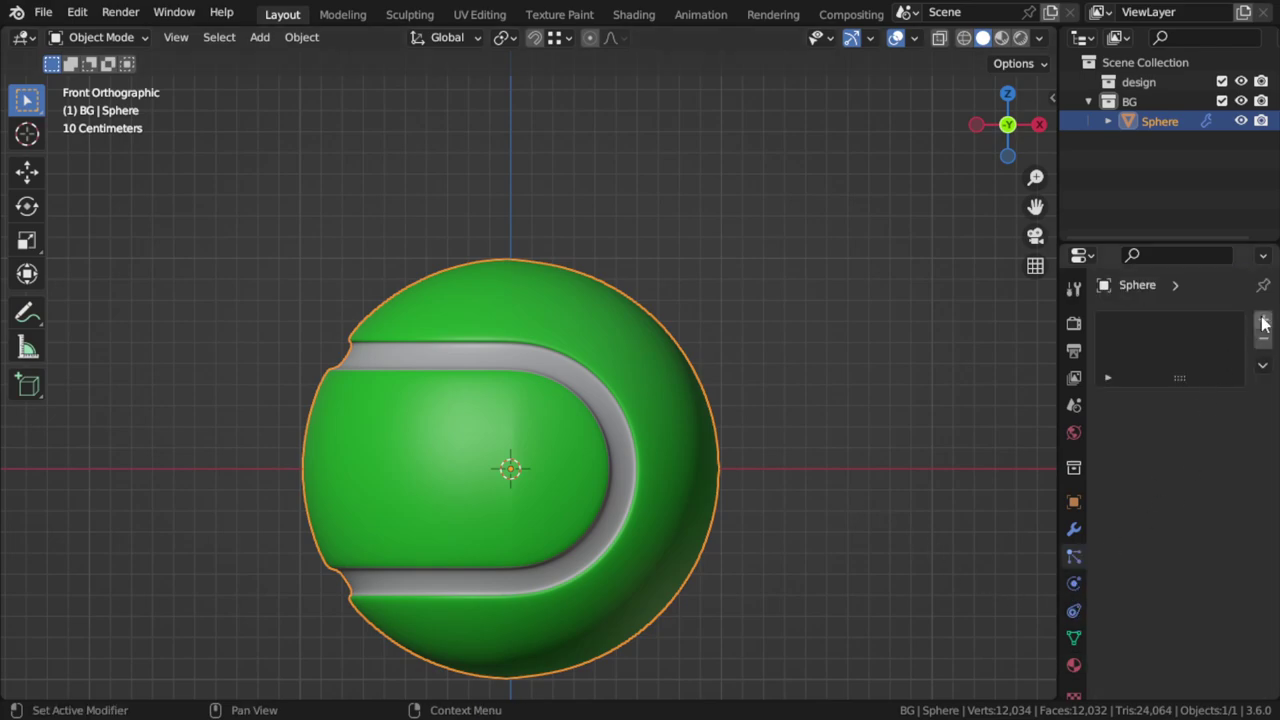
click(1263, 322)
click(1218, 419)
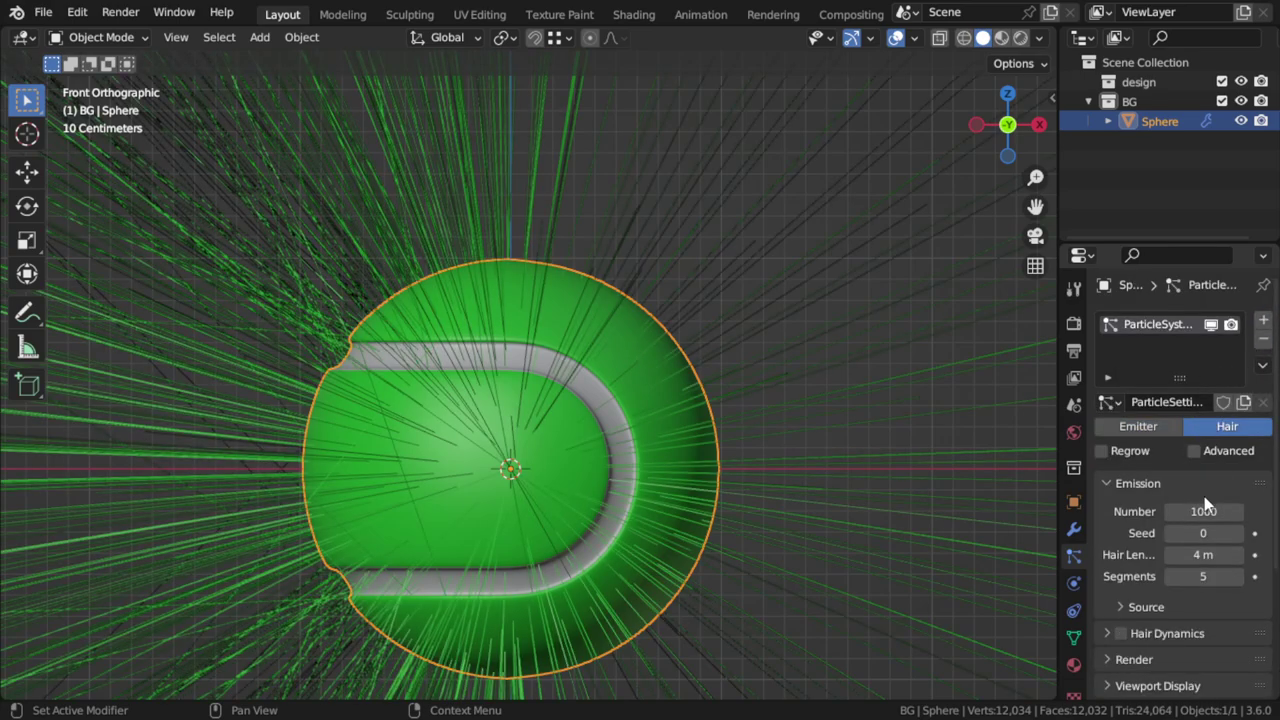
drag(1059, 532, 969, 515)
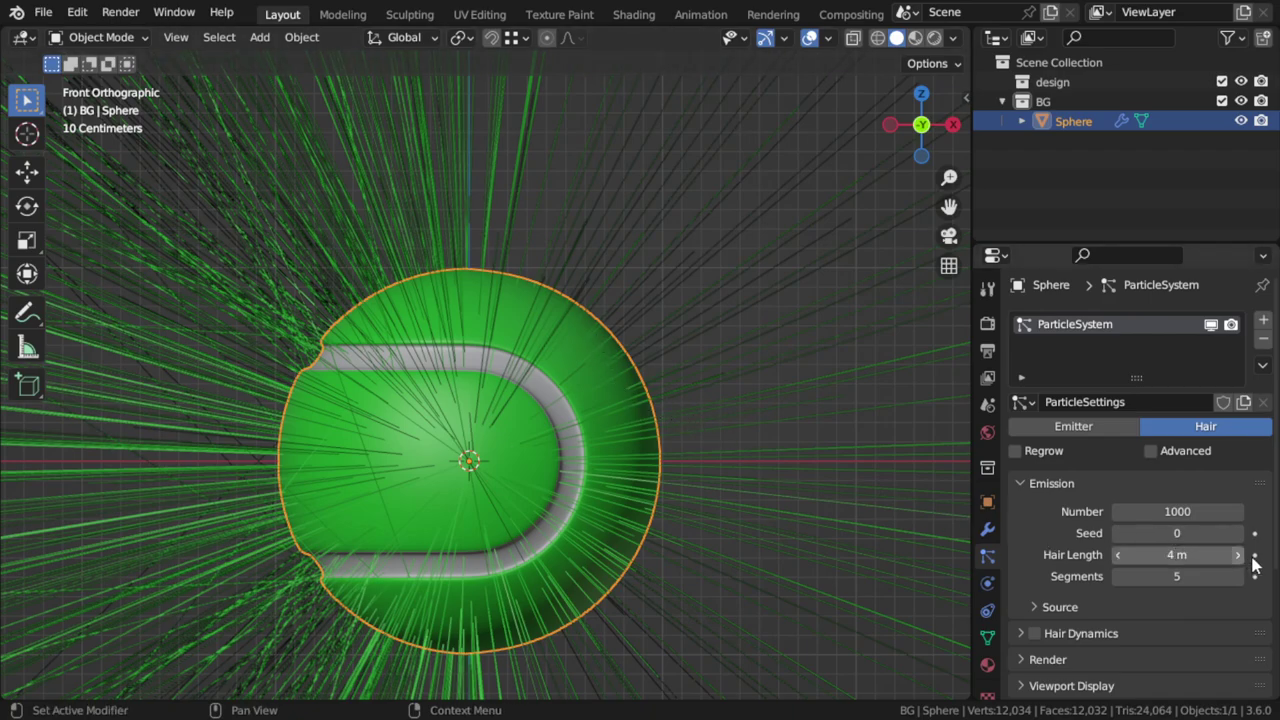
Set the Hair Length to 0.02 m and the hair Number to 15000
click(1212, 554)
key(BackSpace)
text(.0)
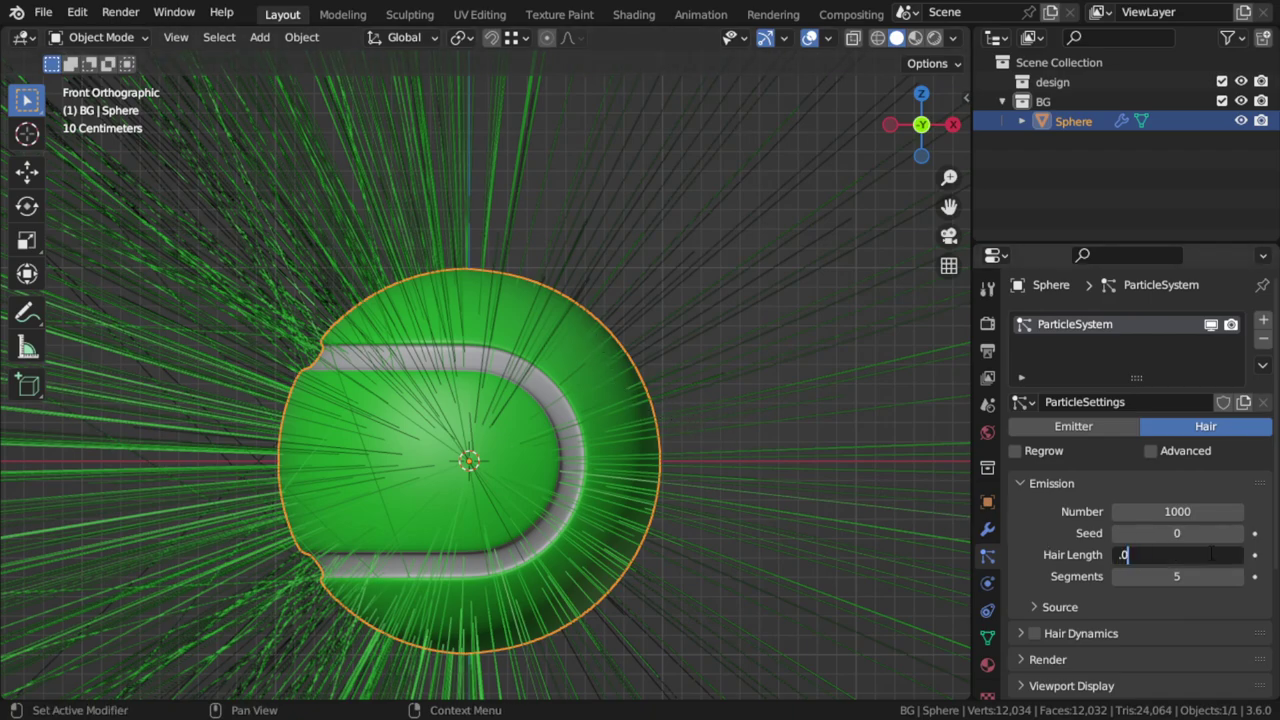
text(2)
key(Return)
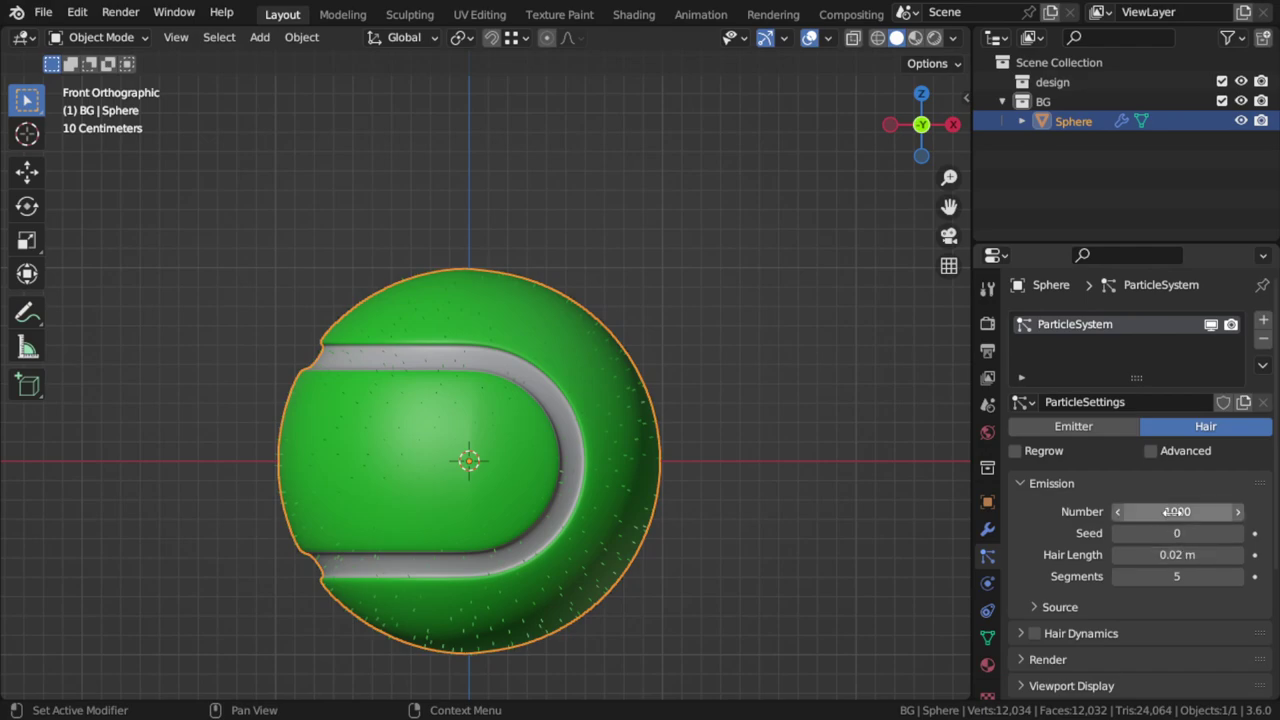
click(1185, 510)
text(1)
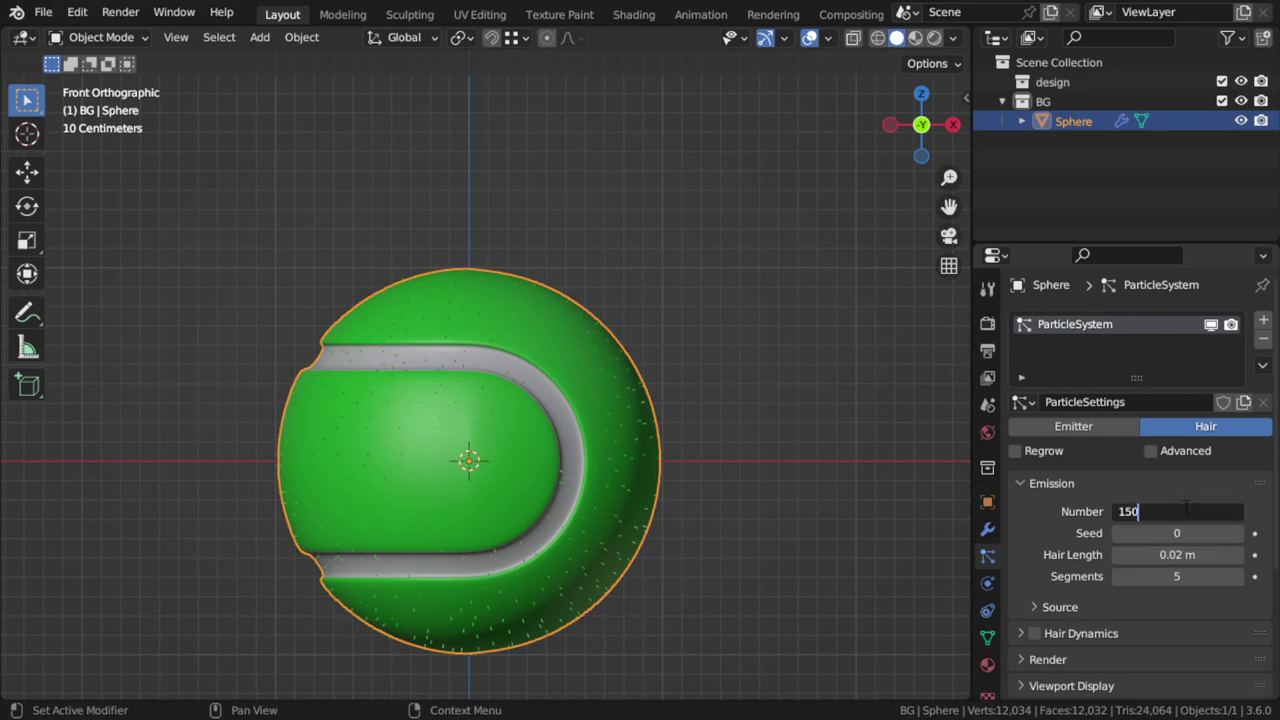
key(Return)
scroll(1181, 581, down, 5)
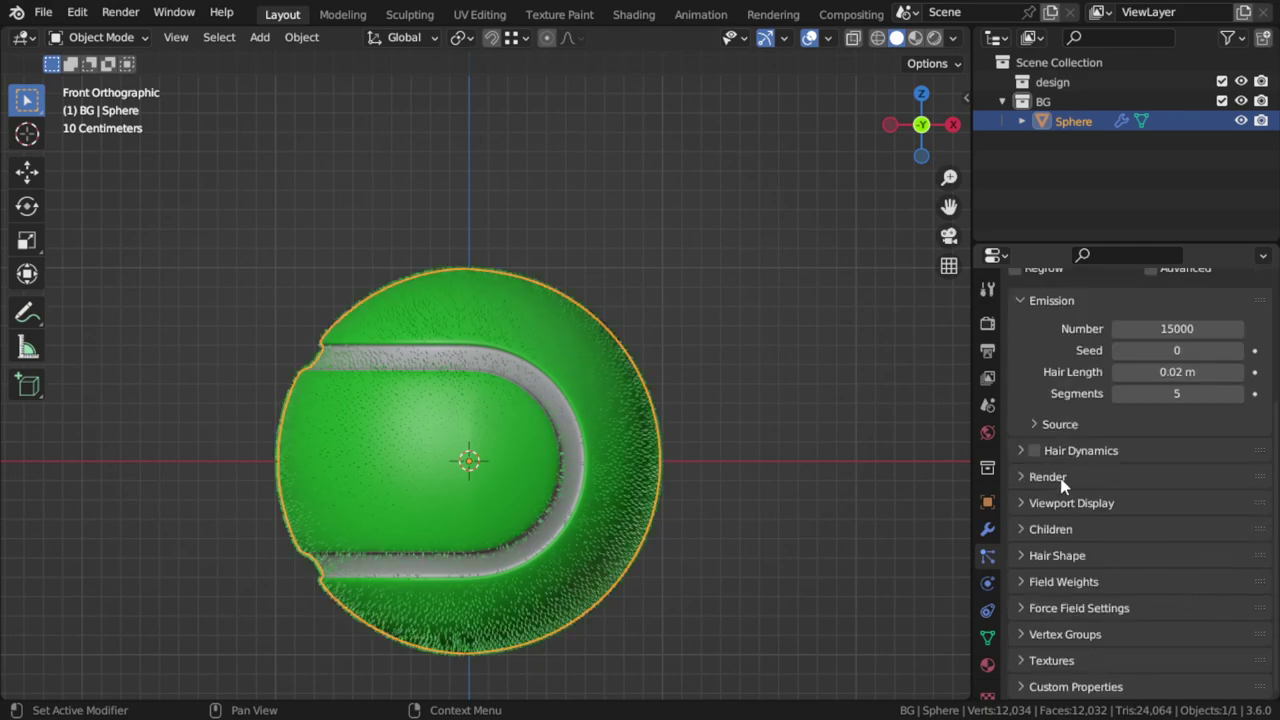
scroll(1132, 506, up, 5)
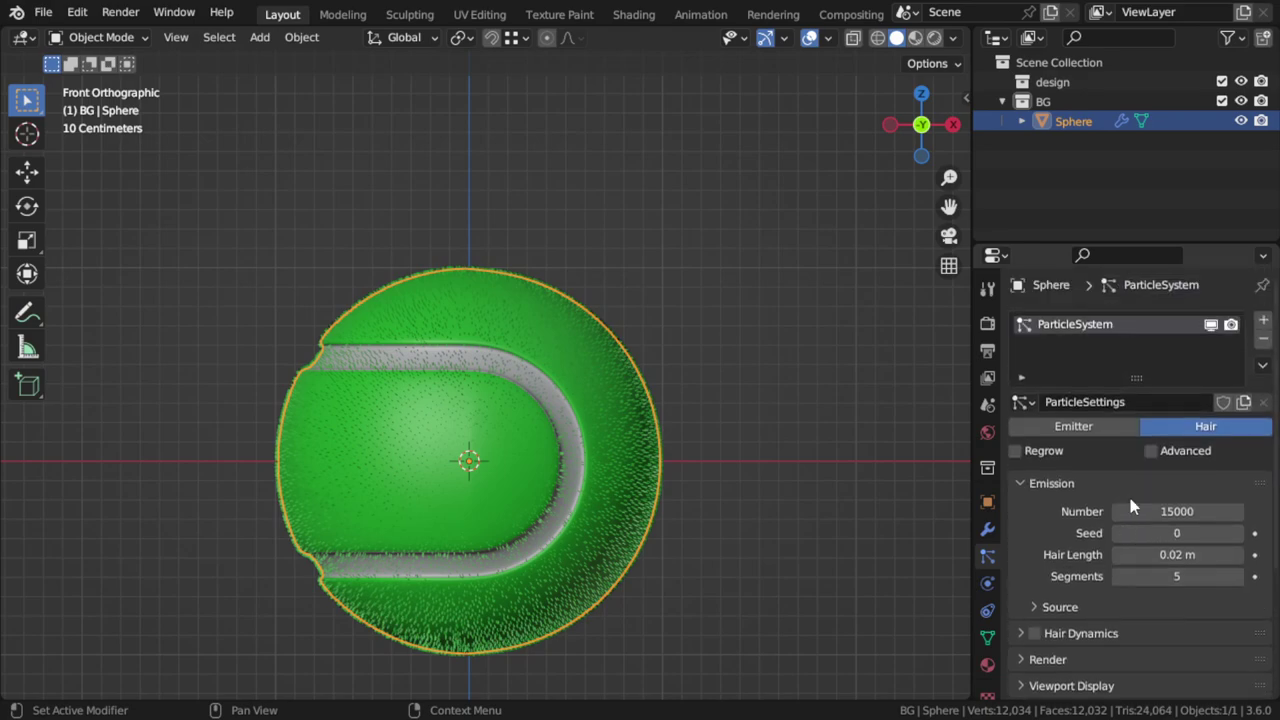
Enable advanced particle options, set hair Distribution to Random, and turn off Even Distribution
click(1151, 453)
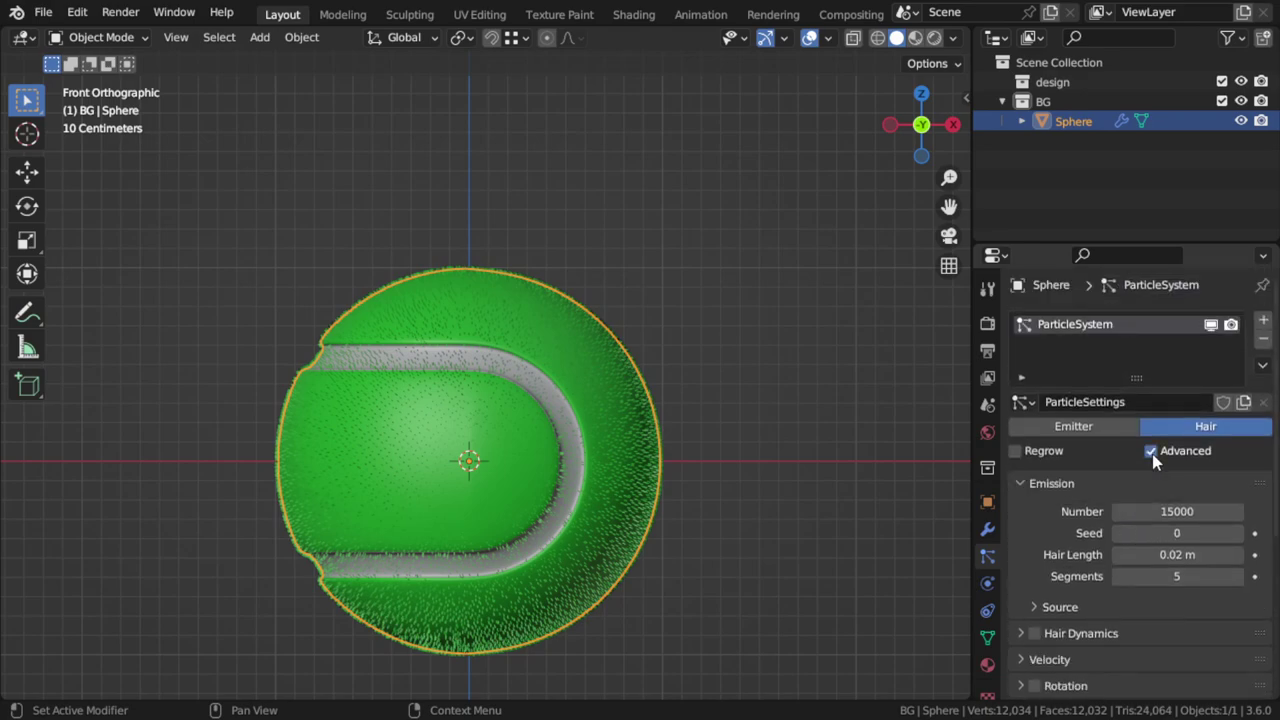
scroll(1055, 588, down, 2)
click(1058, 532)
scroll(1082, 552, down, 3)
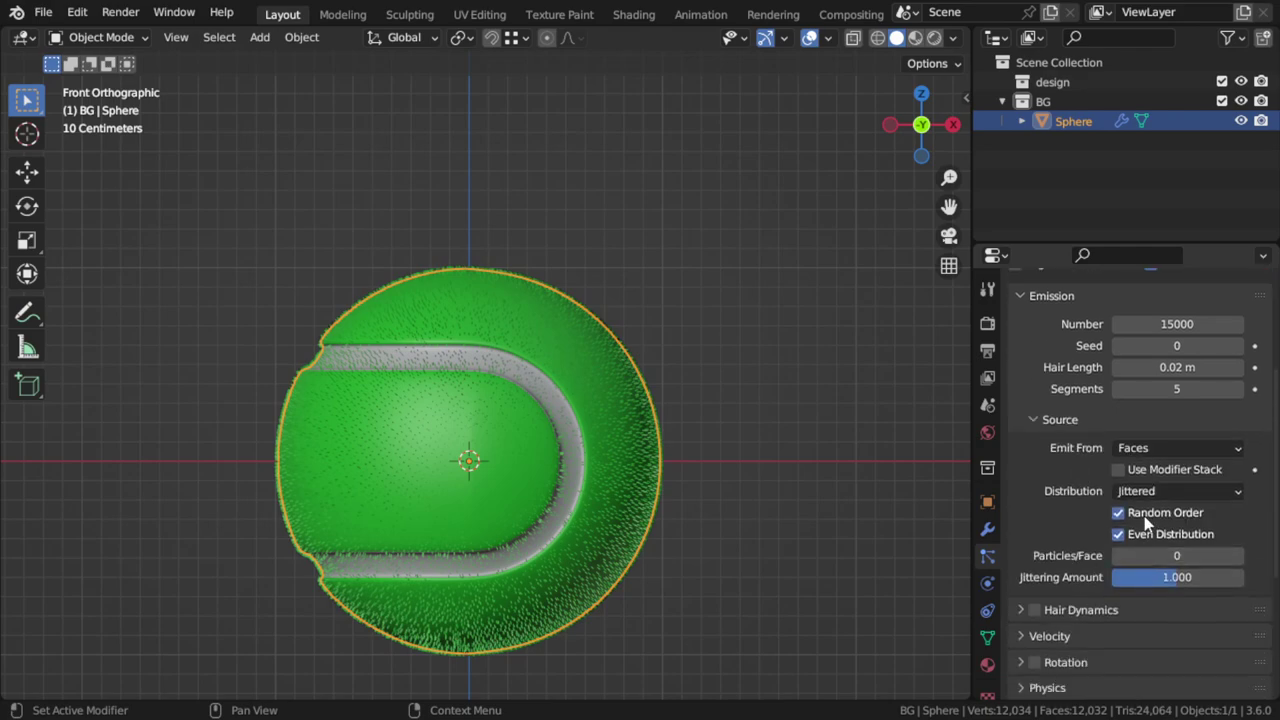
click(1137, 493)
click(1143, 532)
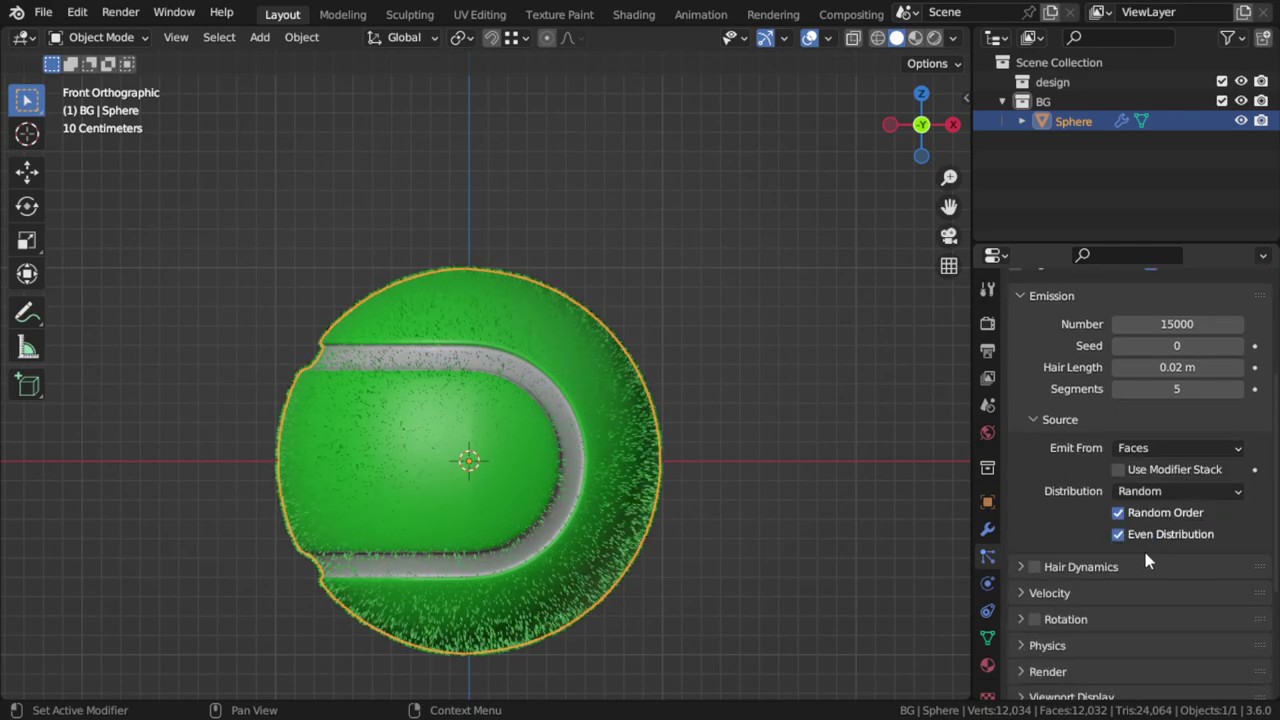
click(1120, 535)
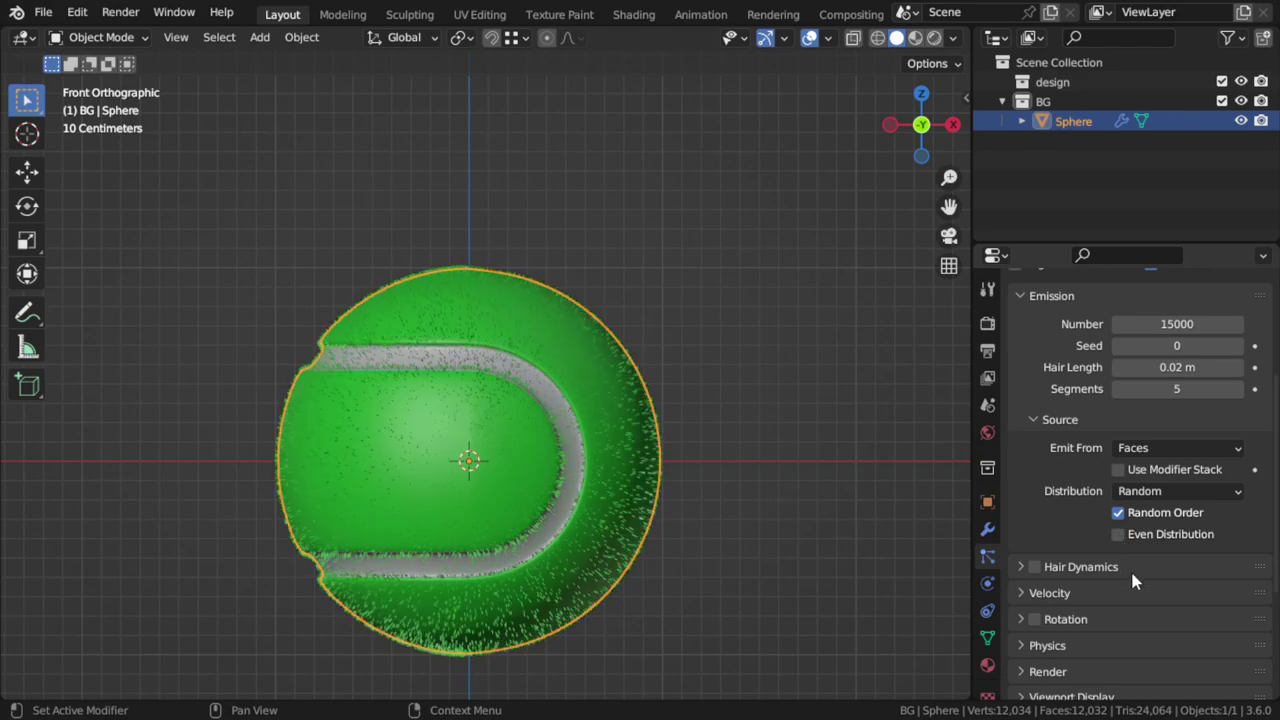
Set the hair physics Brownian force to 0.005
scroll(1135, 585, down, 3)
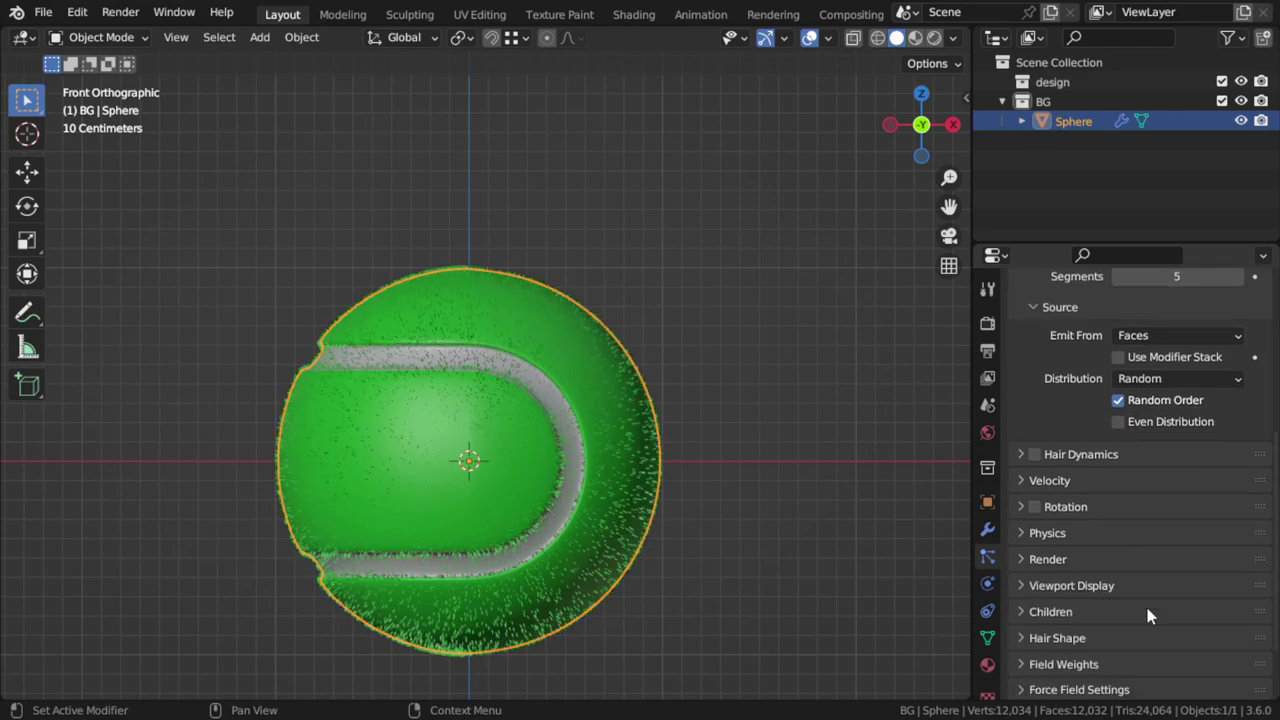
scroll(1145, 603, down, 2)
click(1062, 462)
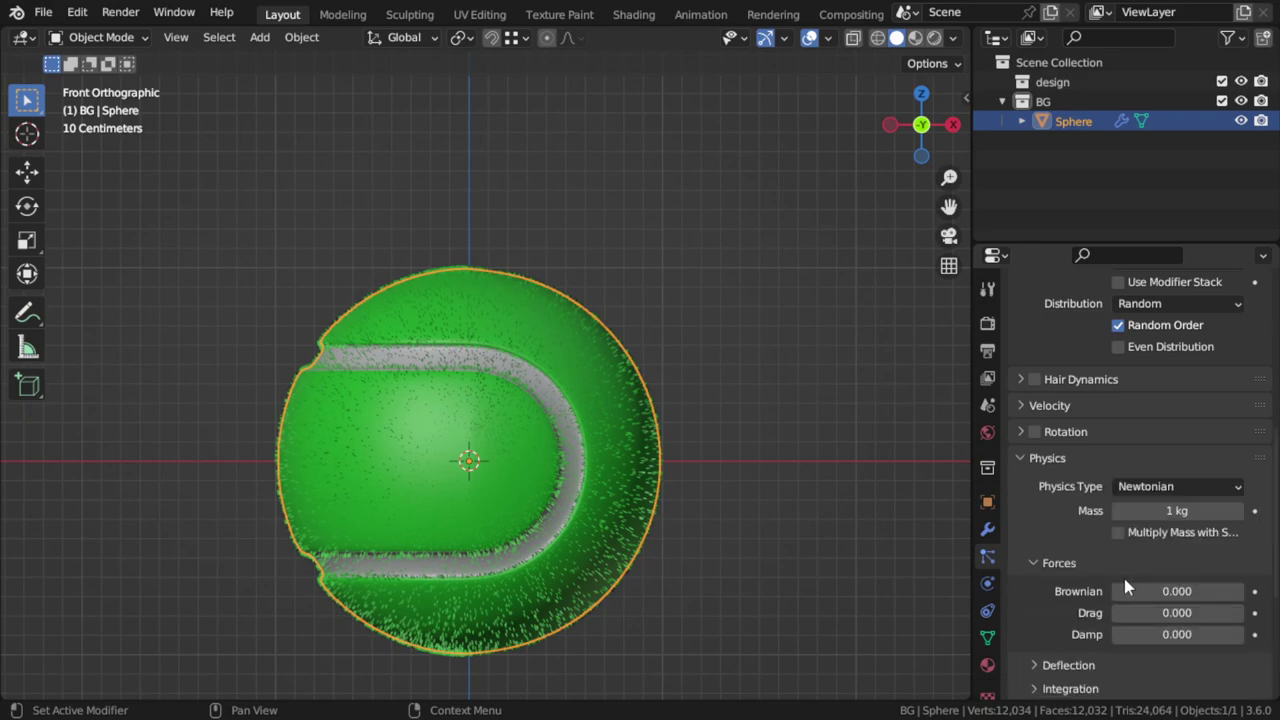
click(1160, 591)
key(BackSpace)
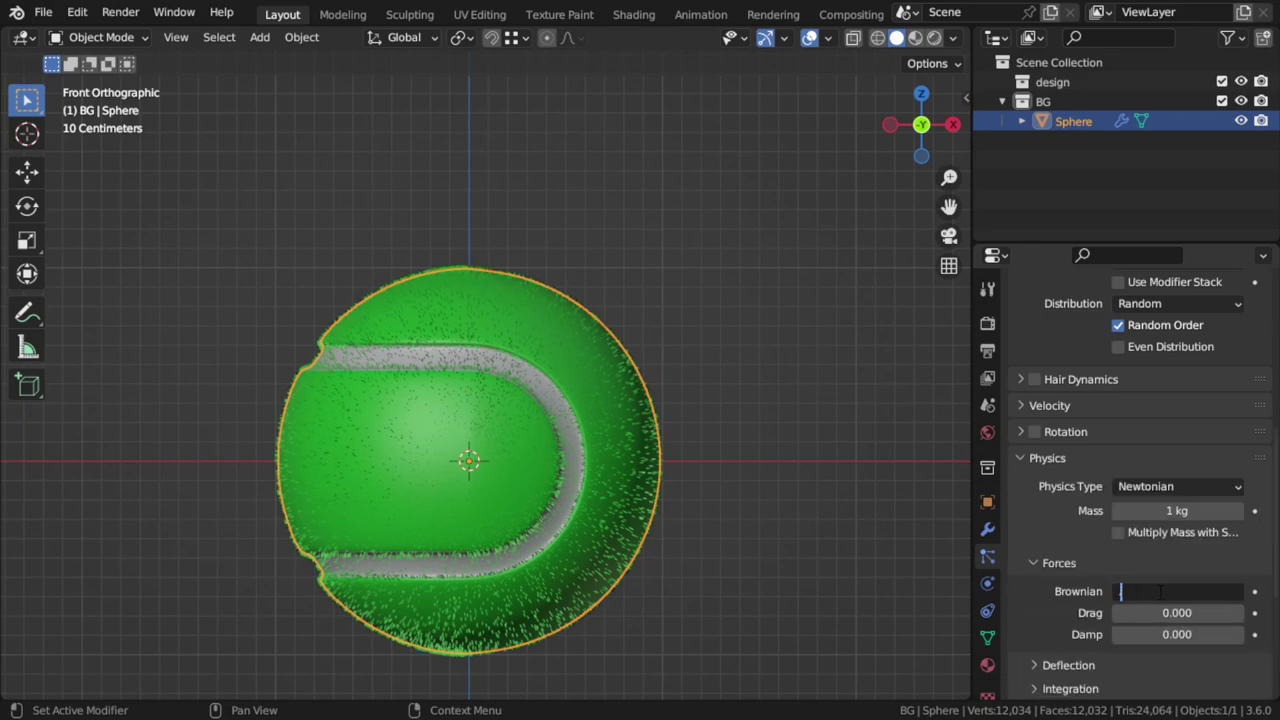
text(.01)
key(Return)
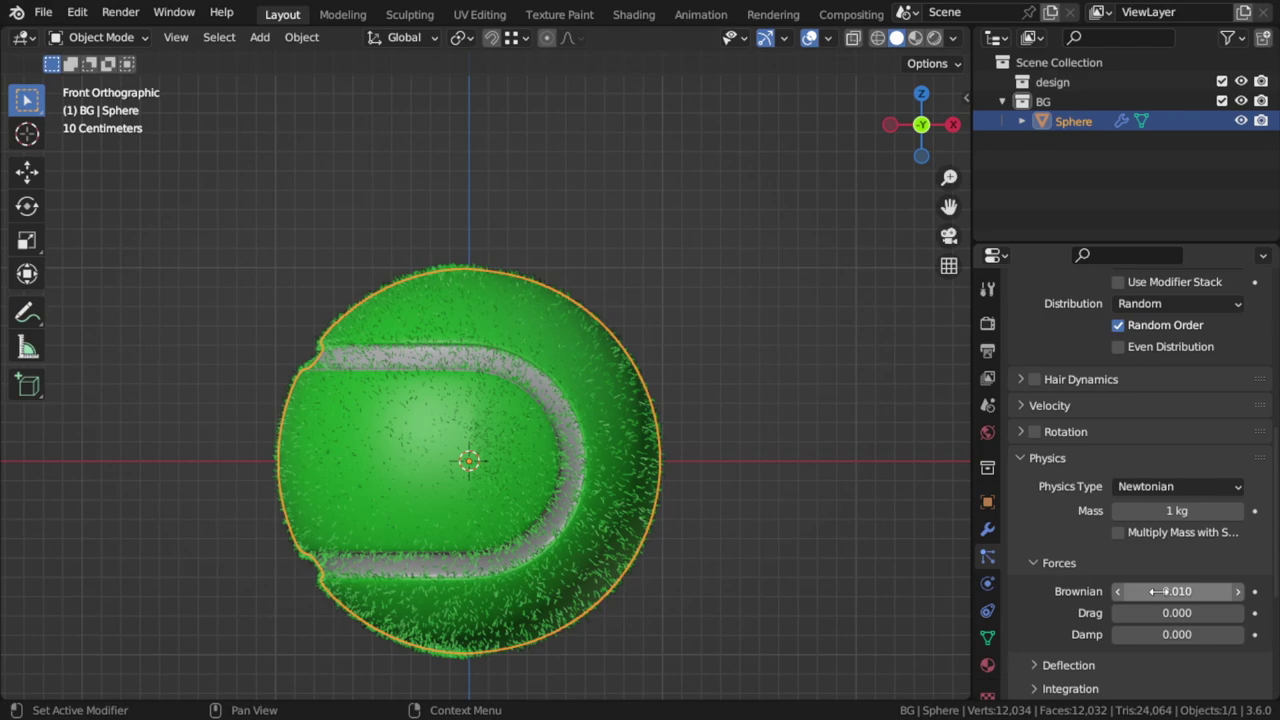
click(1160, 591)
text(.0)
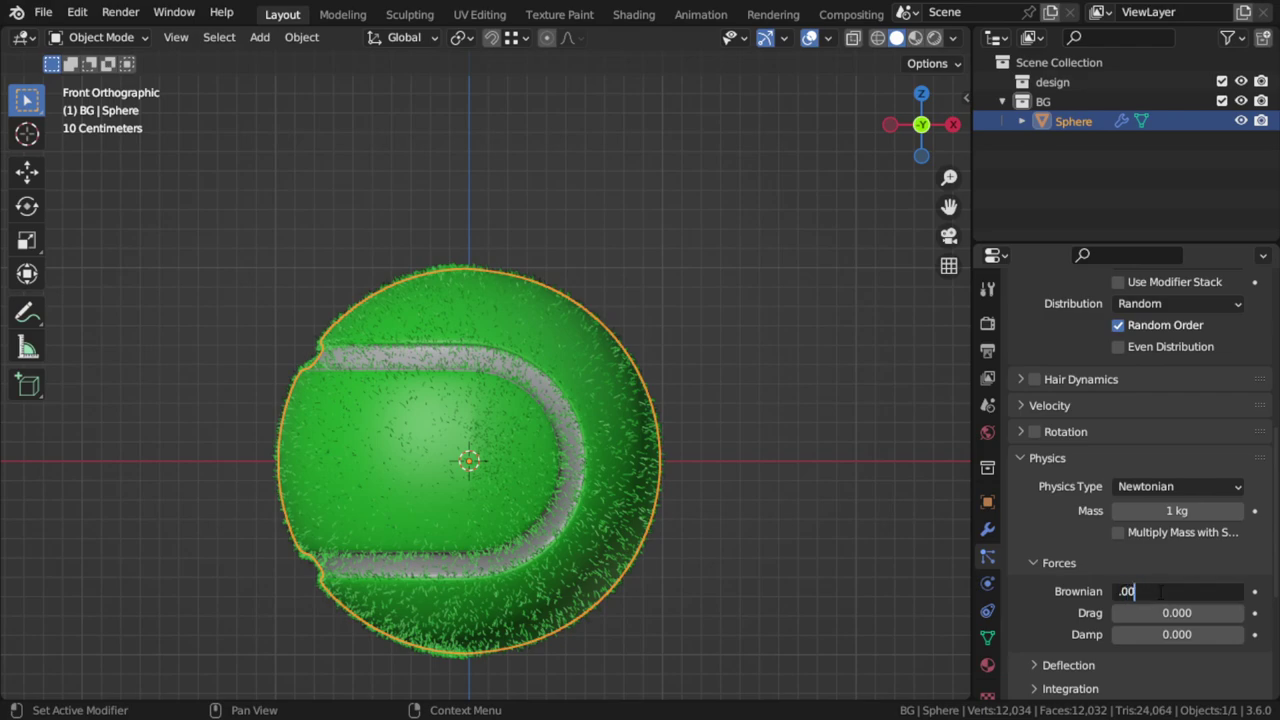
key(Return)
Expand the hair Render settings and bring up the hair material list
scroll(1159, 591, down, 6)
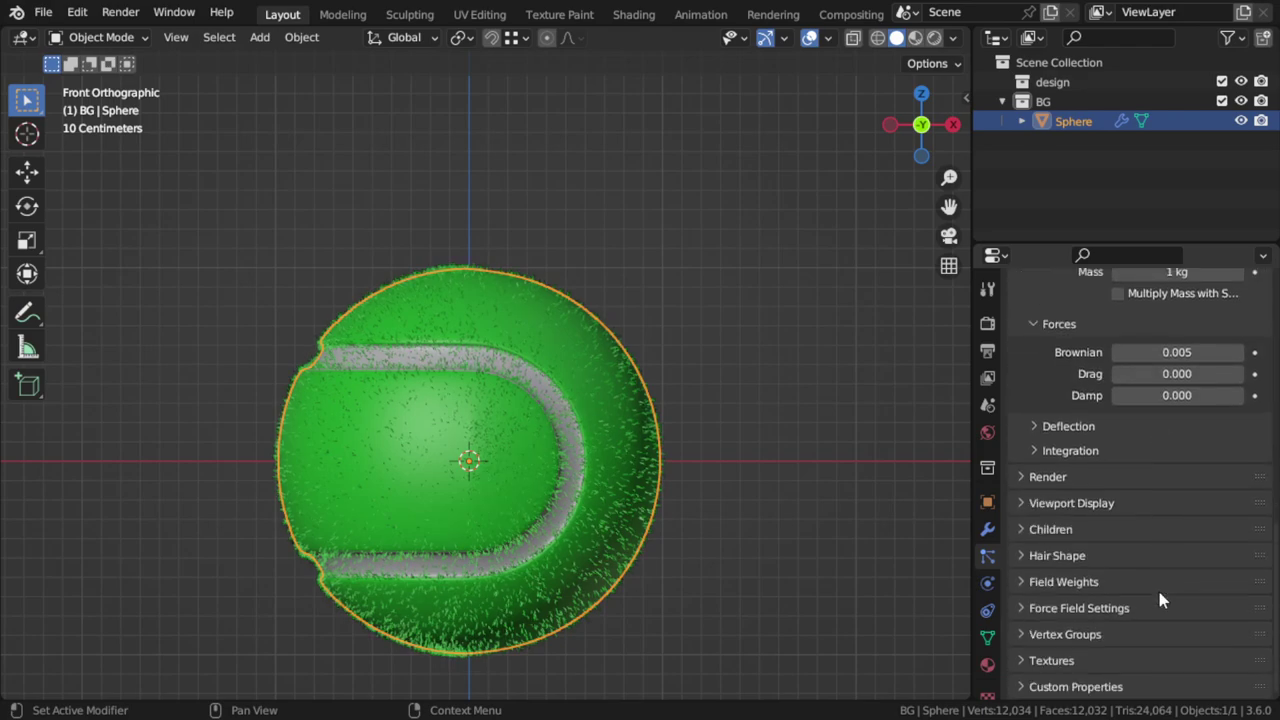
click(1046, 478)
click(1155, 531)
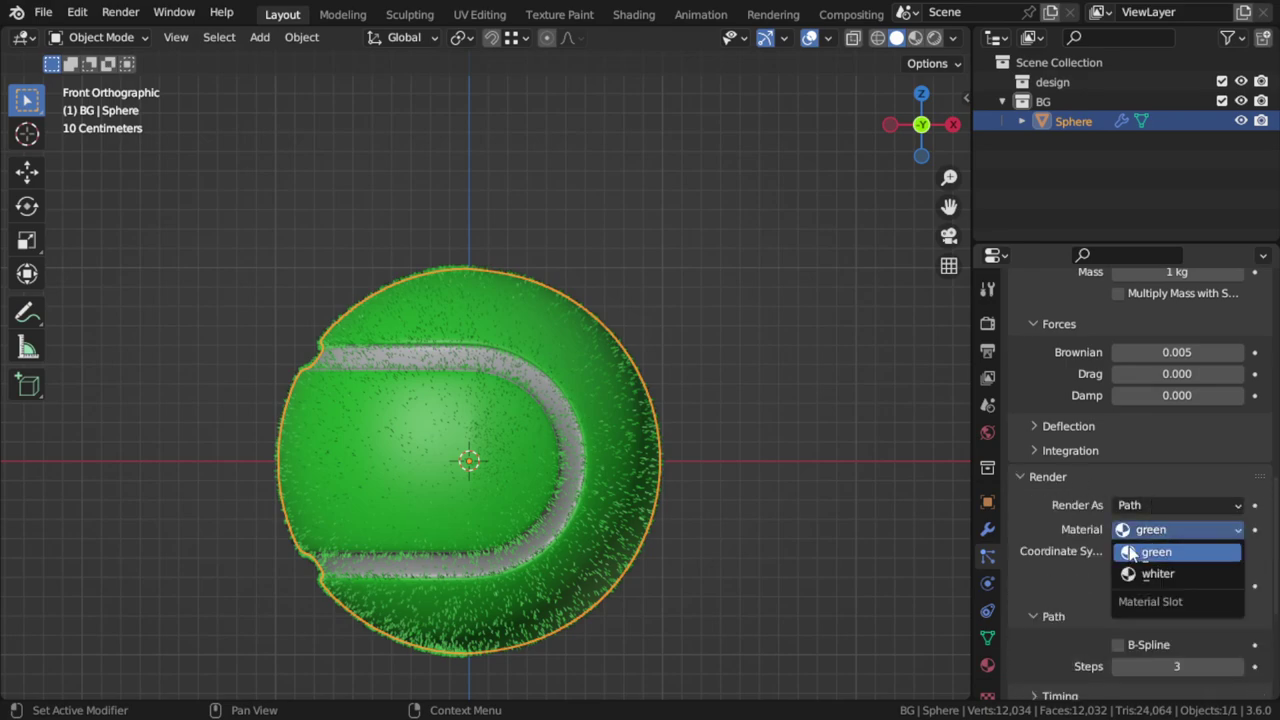
Keep green as the hair material and add a new vertex group from the seam's middle row
click(1156, 553)
scroll(607, 410, up, 5)
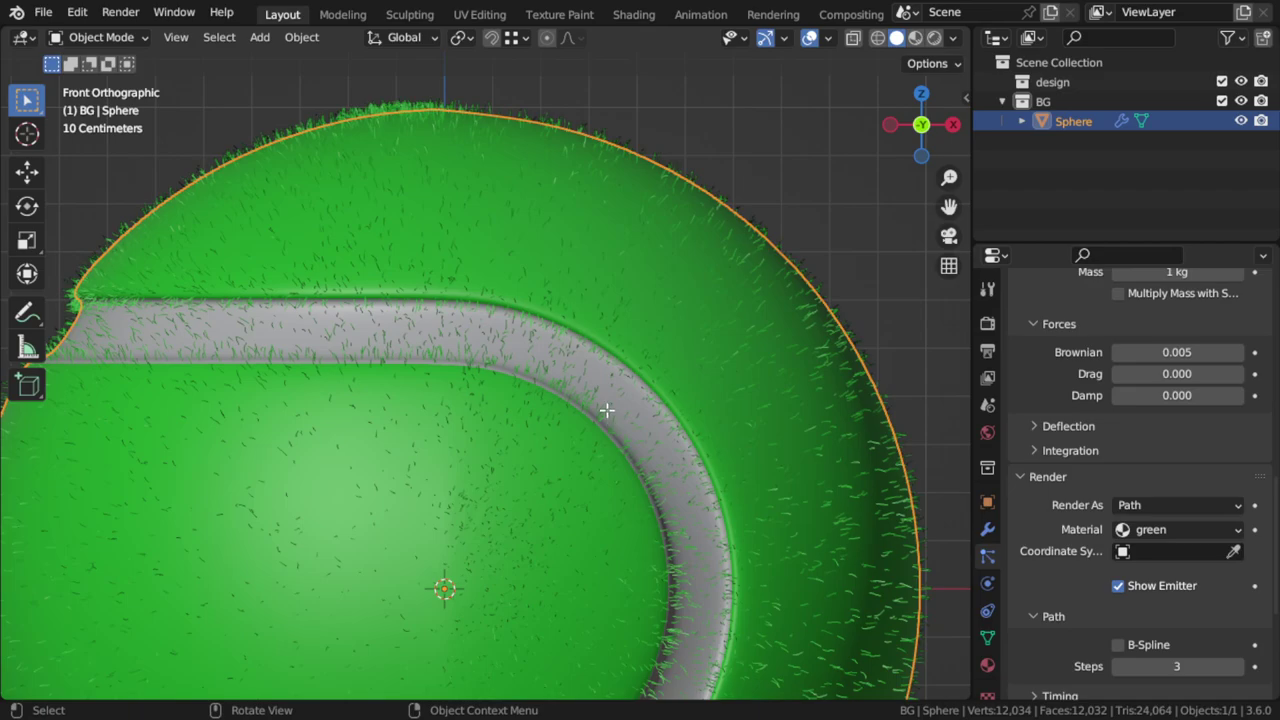
key(Tab)
key(ctrl+KP_Subtract)
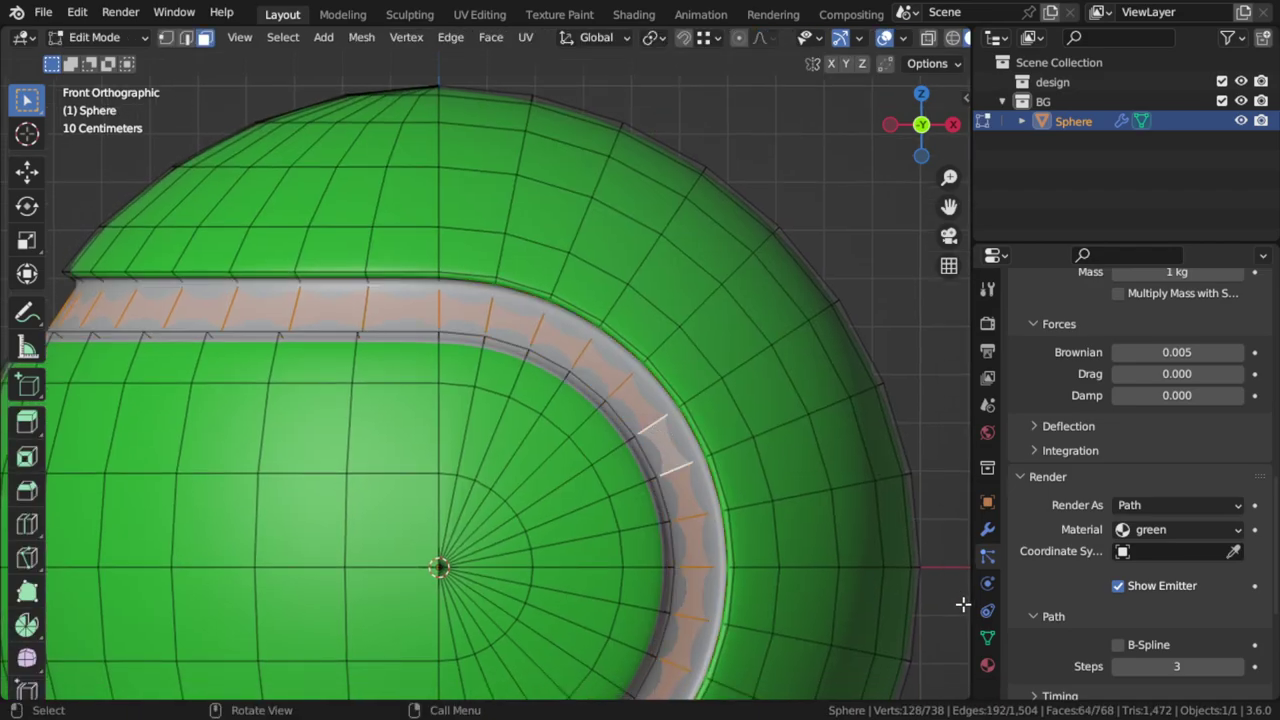
click(987, 637)
scroll(1211, 378, up, 4)
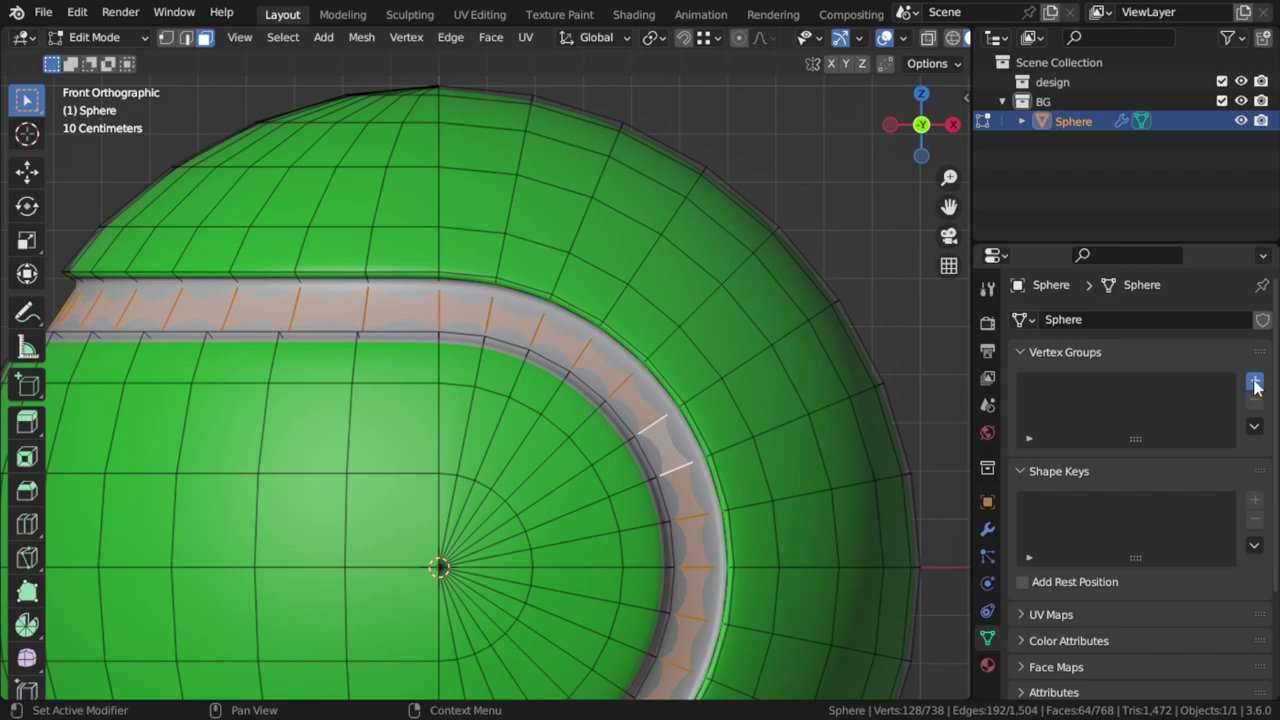
click(1254, 384)
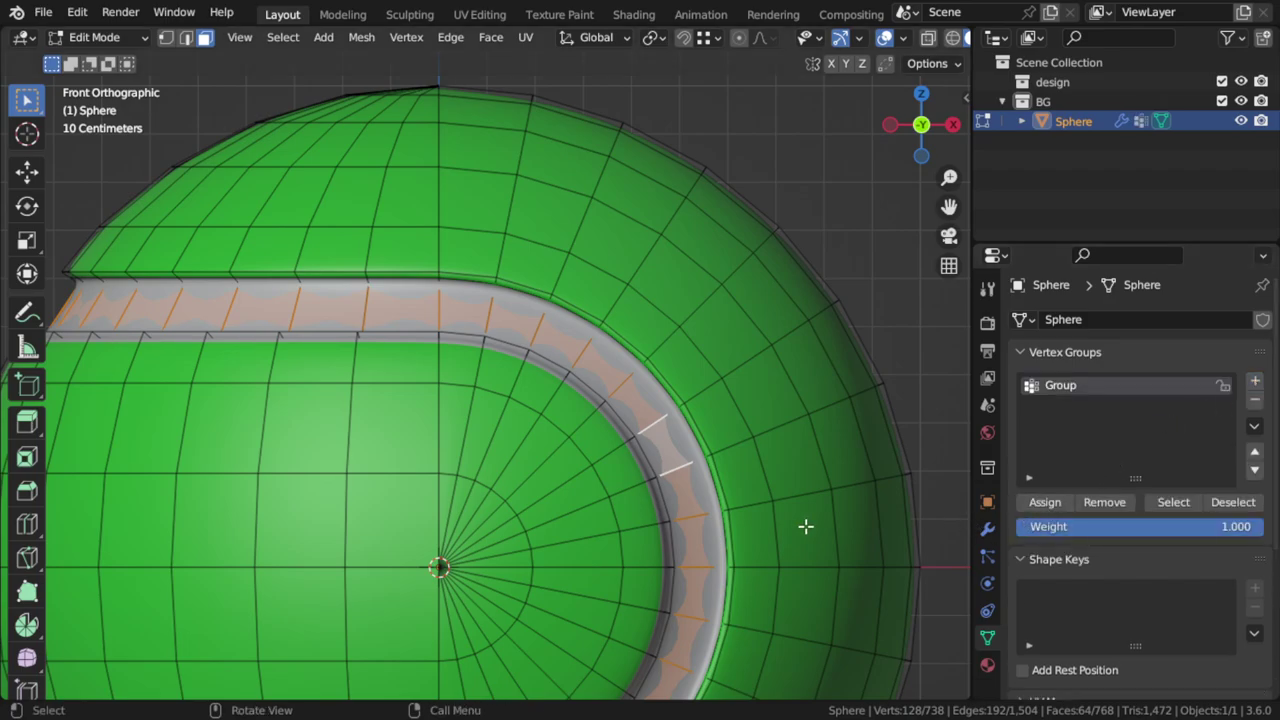
key(Tab)
Set hair Density and Length vertex groups to Group and invert both
scroll(634, 400, up, 3)
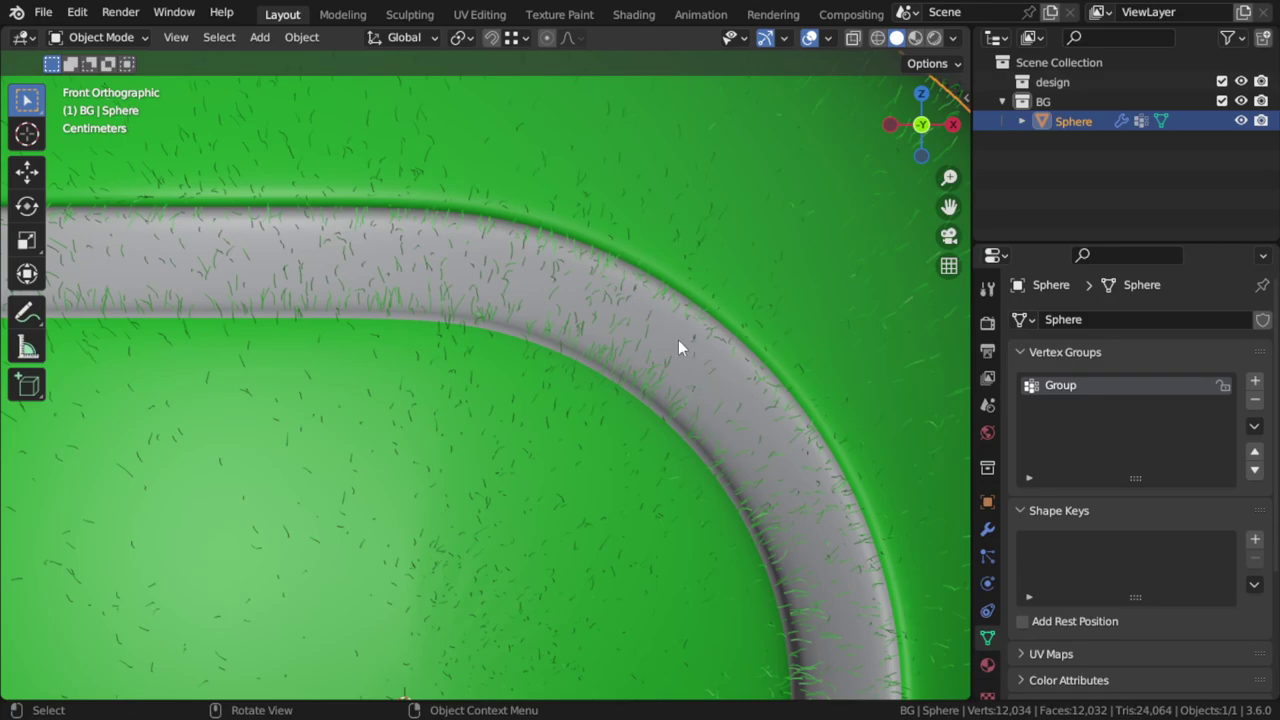
click(987, 556)
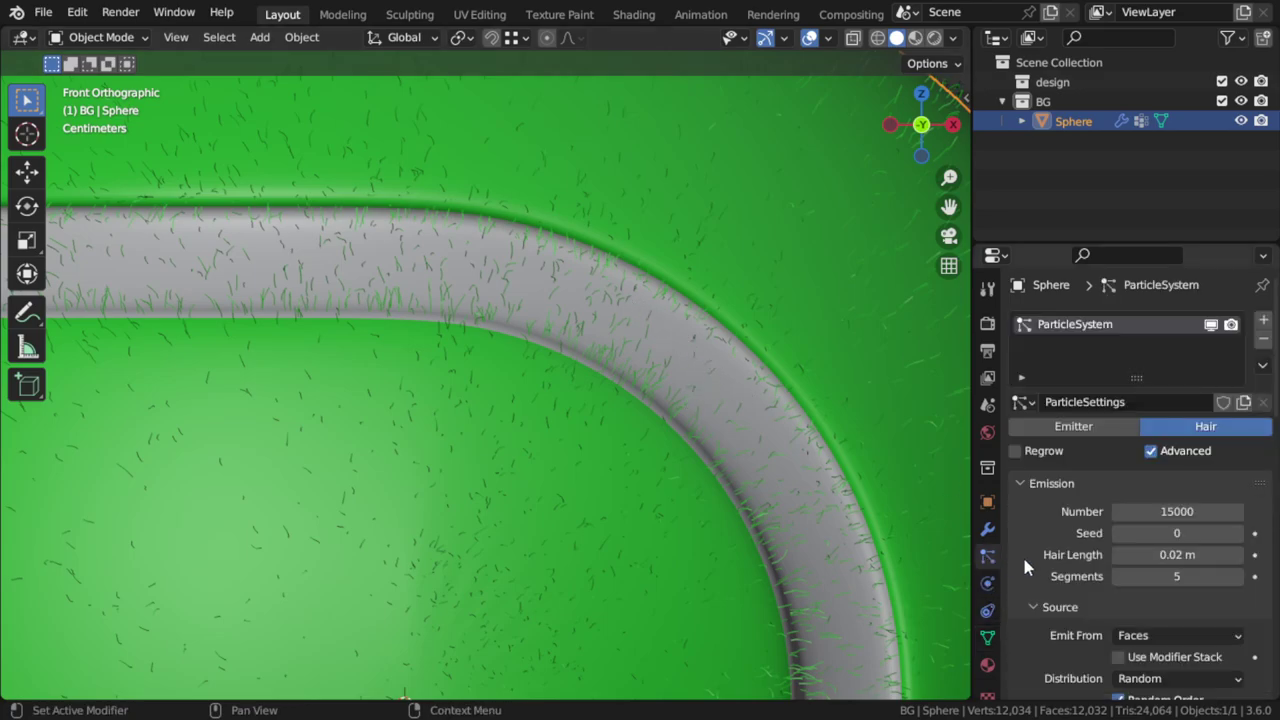
scroll(1108, 618, down, 15)
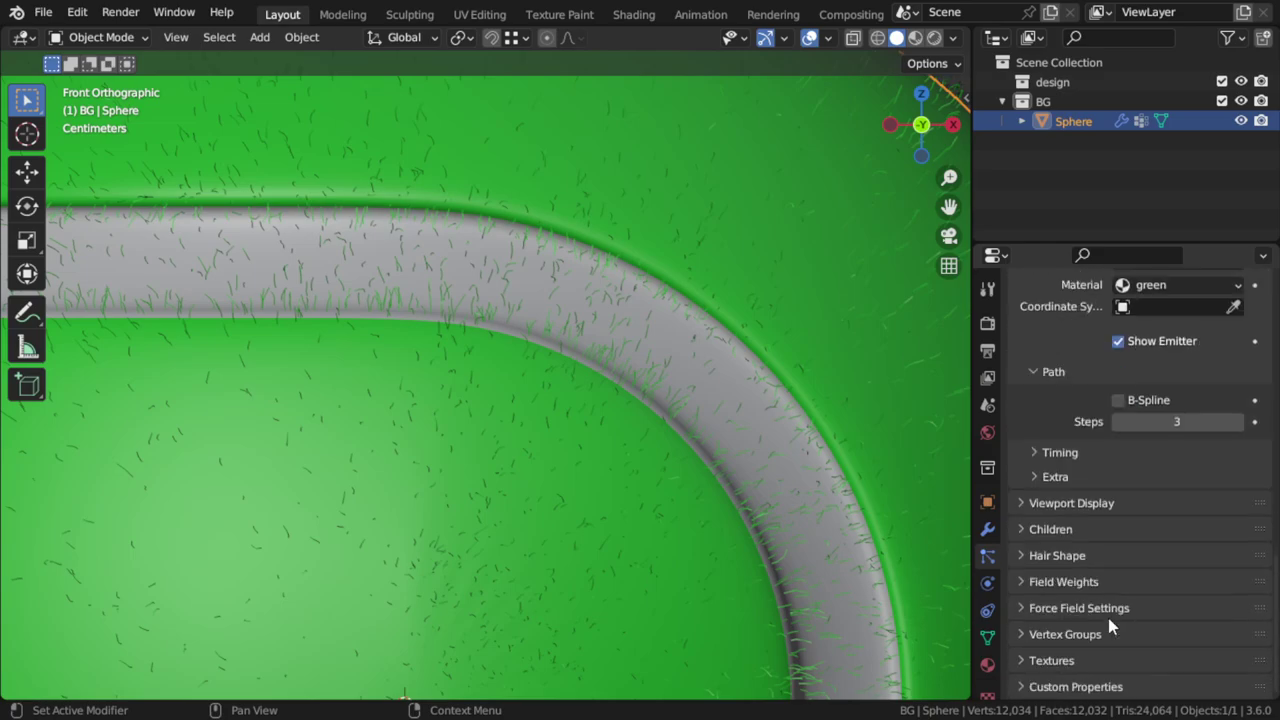
click(1081, 631)
click(1165, 662)
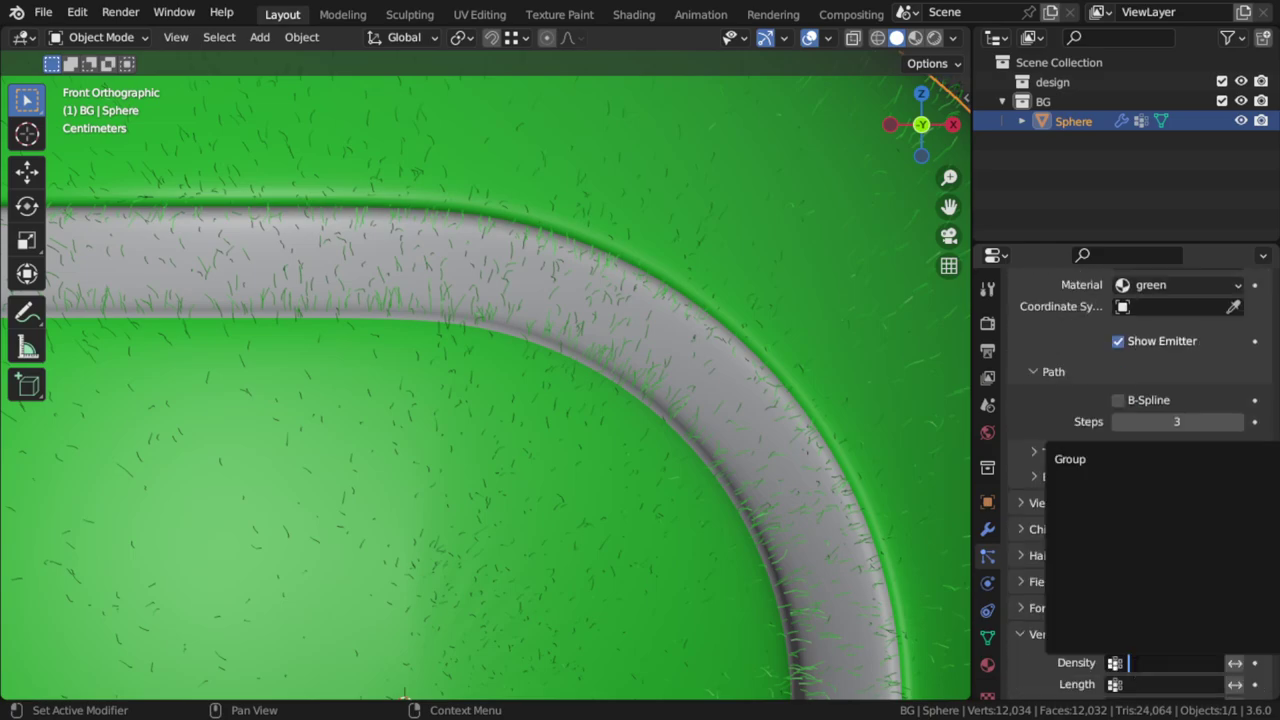
click(1091, 463)
click(1148, 682)
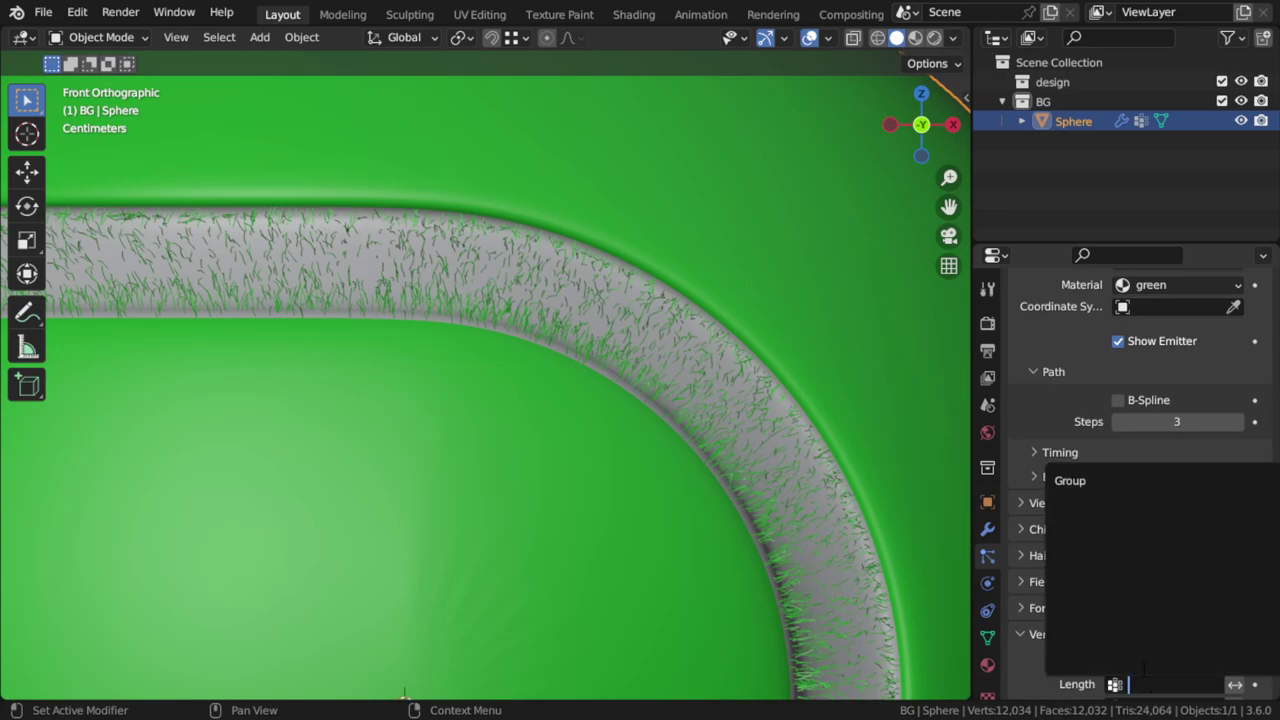
click(1091, 481)
click(1236, 684)
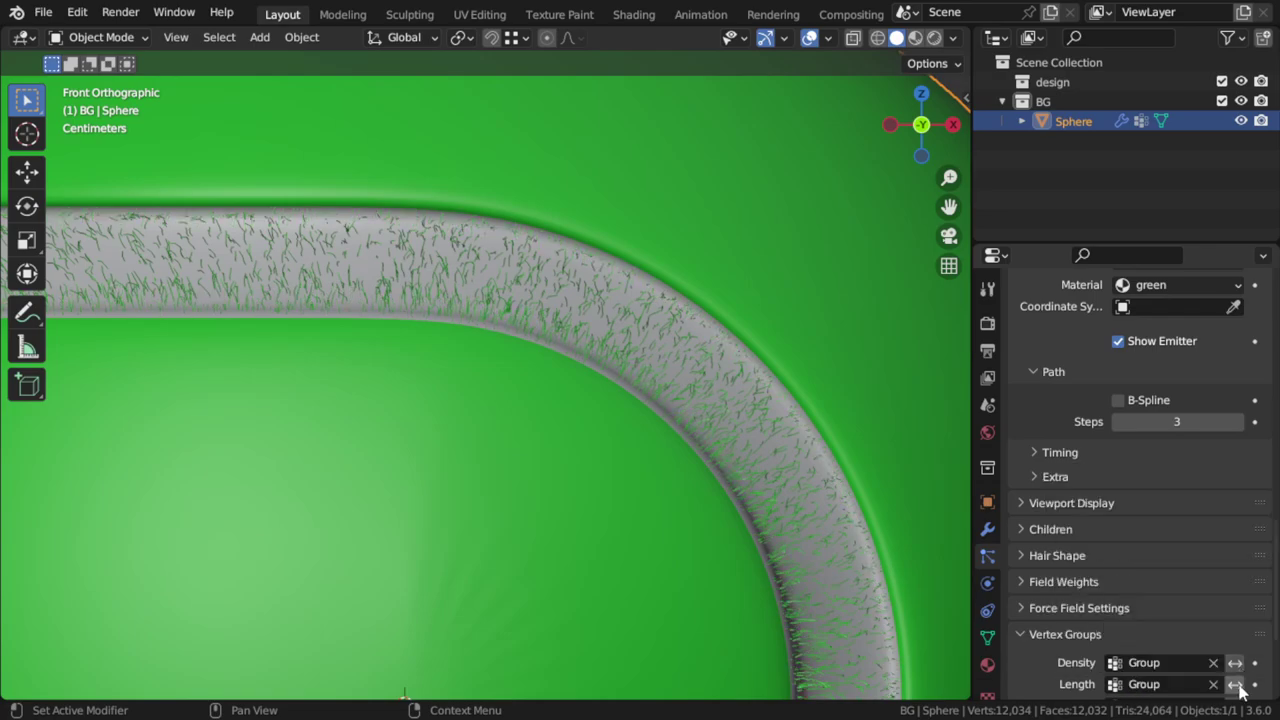
click(1236, 662)
Raise the hair emission number to 25000
scroll(702, 436, down, 6)
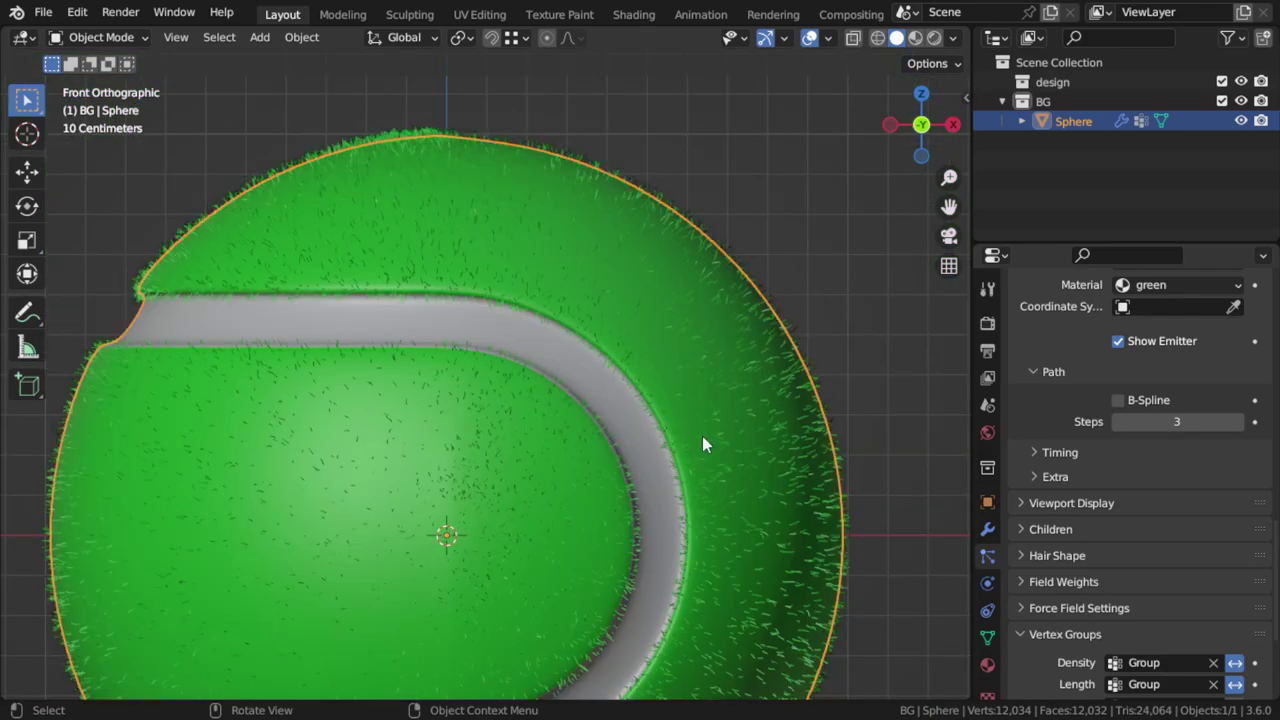
scroll(646, 400, up, 1)
shift+middle_drag(646, 400, 630, 355)
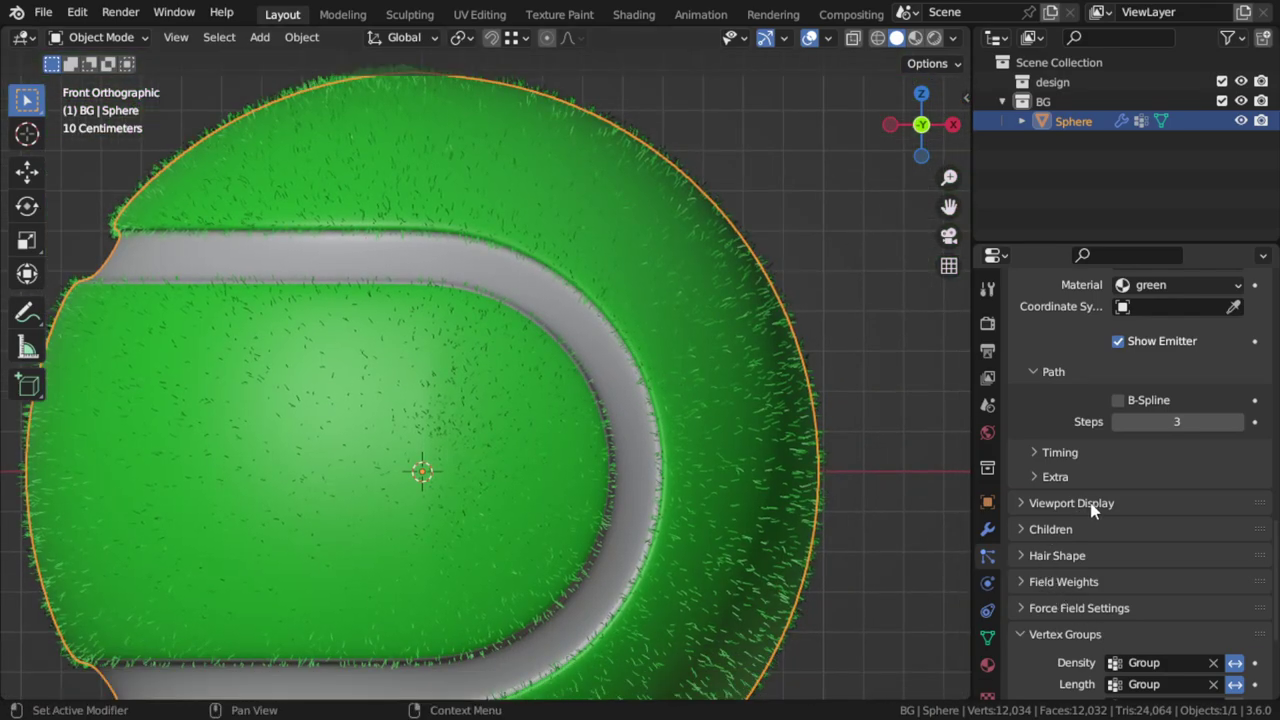
scroll(1104, 492, up, 15)
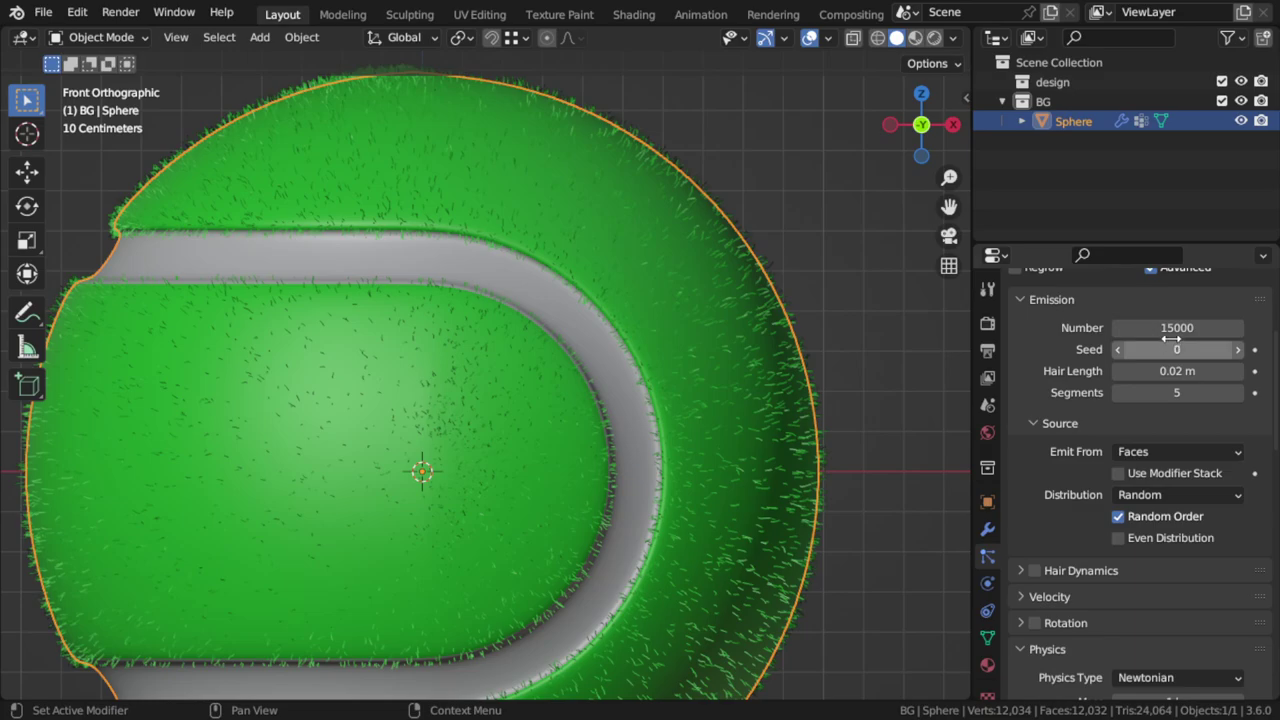
click(1175, 328)
text(25)
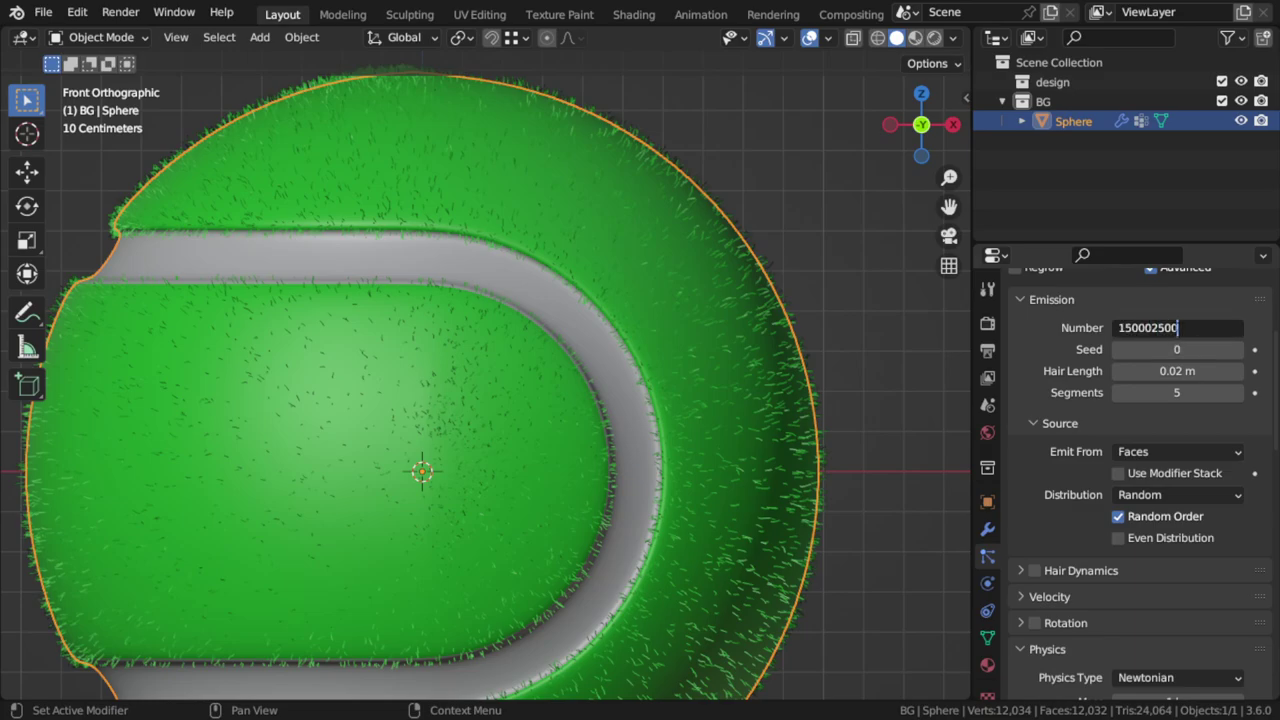
text(00)
key(ctrl+a)
text(25000)
key(Return)
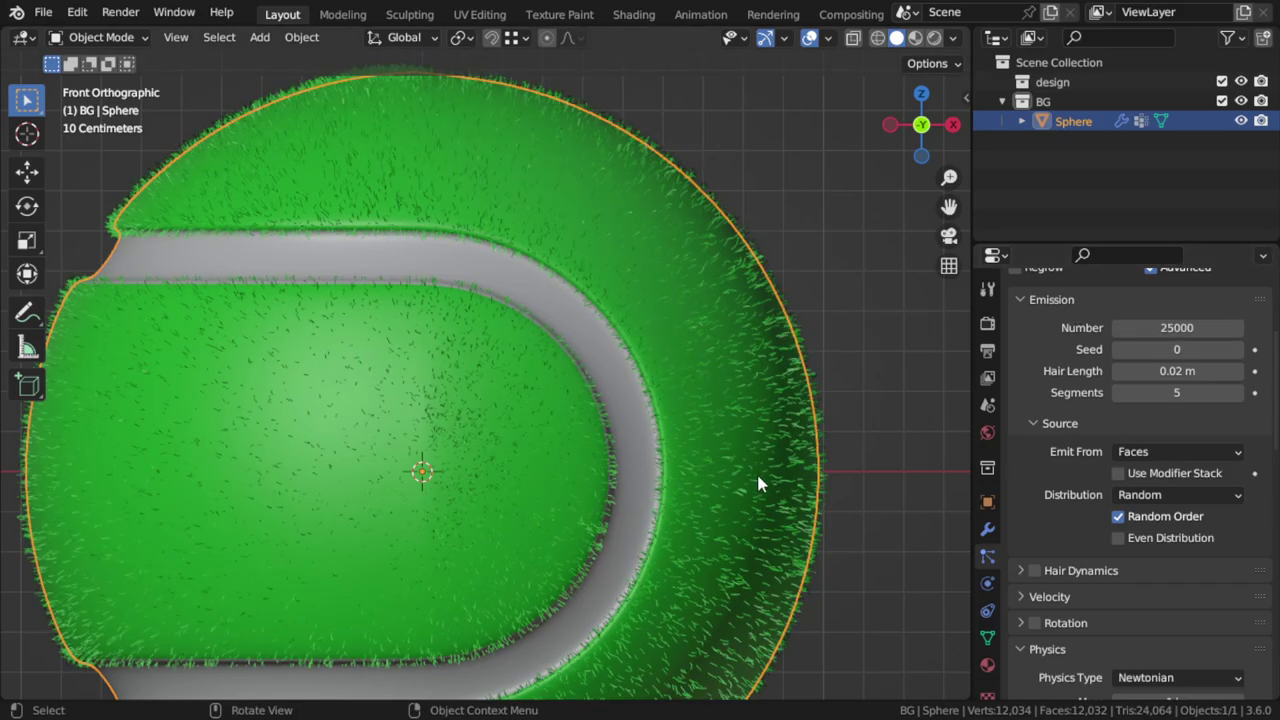
Orbit to a perspective view and show Rendered shading with scene lights and world off
scroll(756, 470, down, 4)
click(756, 470)
mouse_move(638, 479)
middle_down()
mouse_move(766, 333)
mouse_move(768, 299)
mouse_move(554, 494)
middle_up()
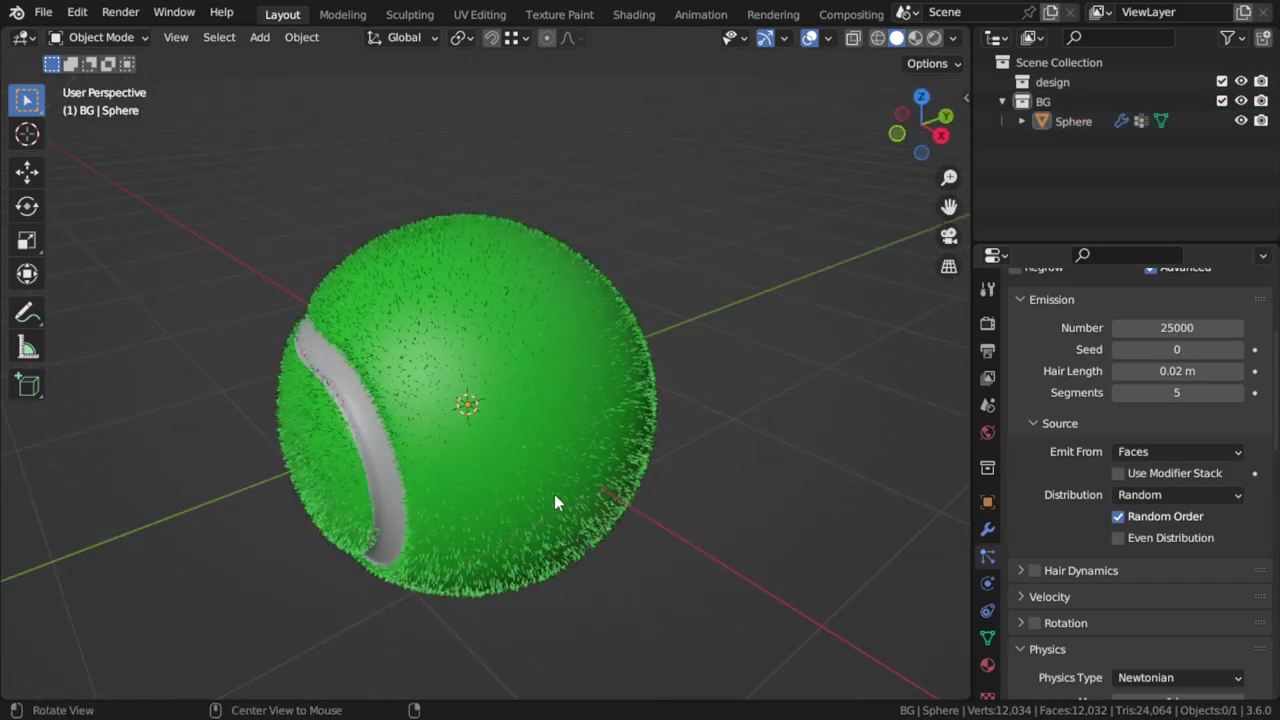
click(934, 37)
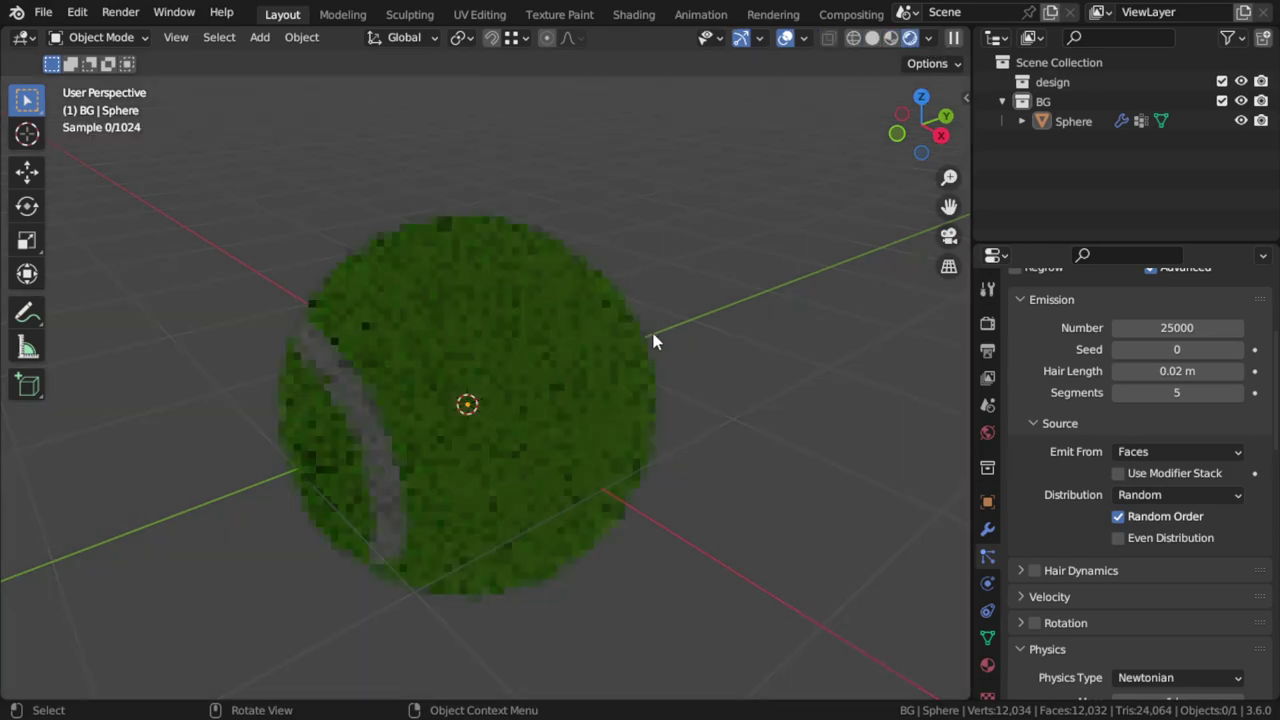
click(927, 37)
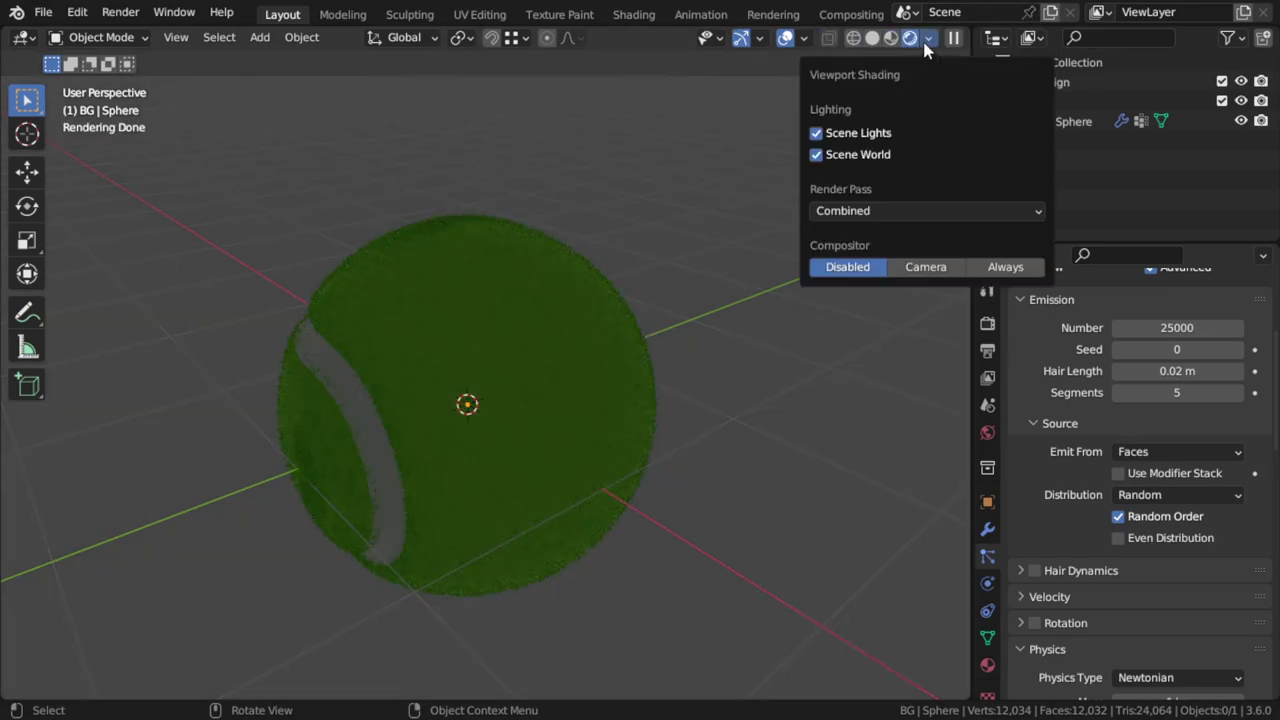
click(817, 133)
click(817, 154)
Compare the ball in Material Preview, then return to Rendered shading
key(z)
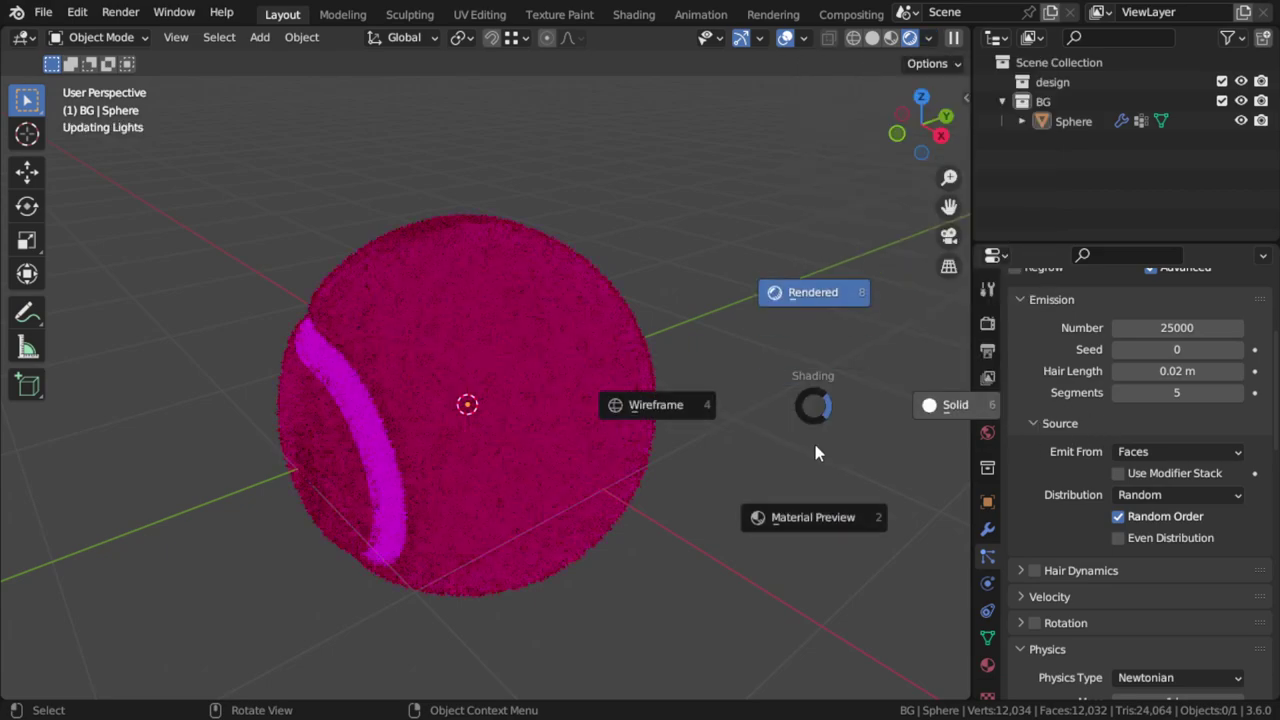
click(814, 449)
middle_drag(551, 460, 826, 123)
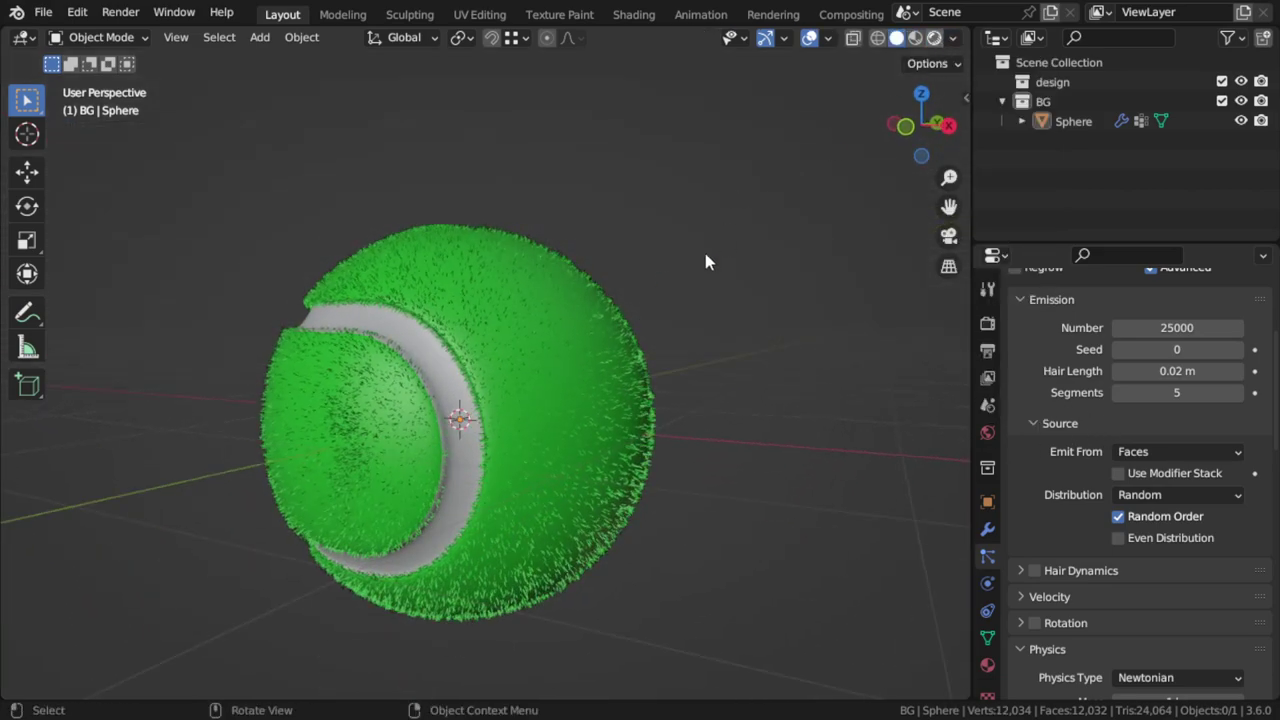
click(934, 37)
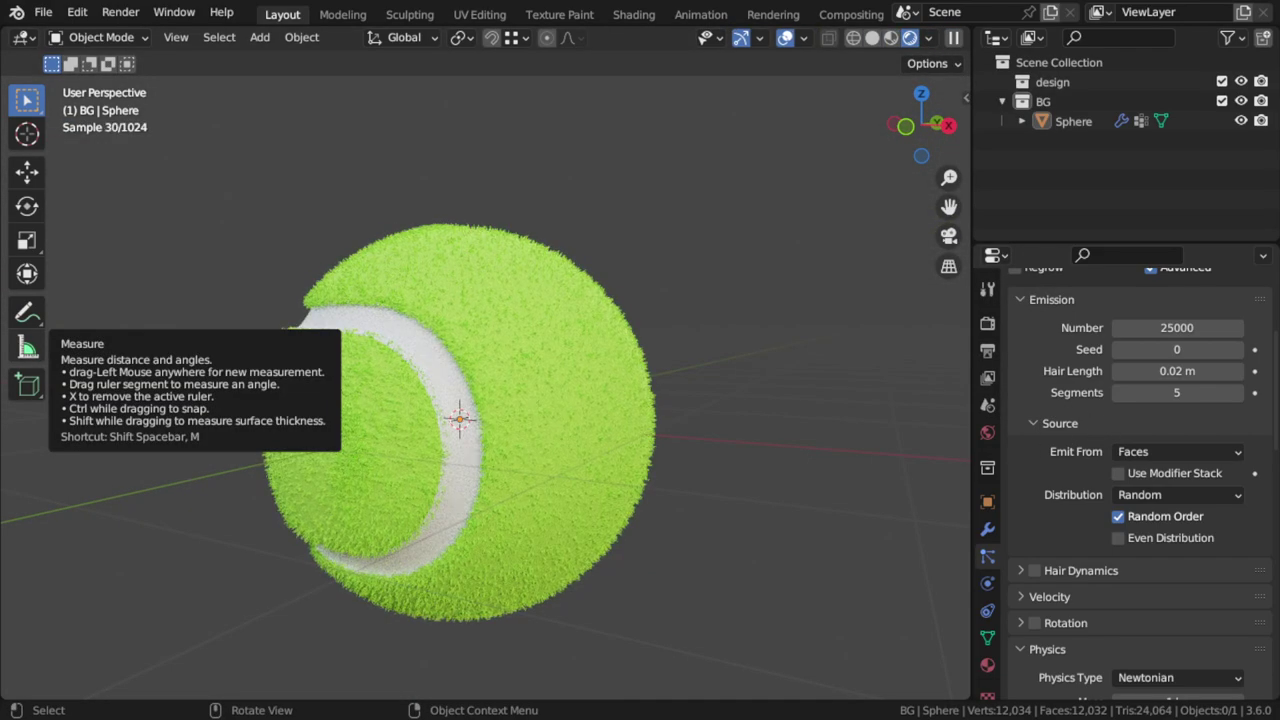